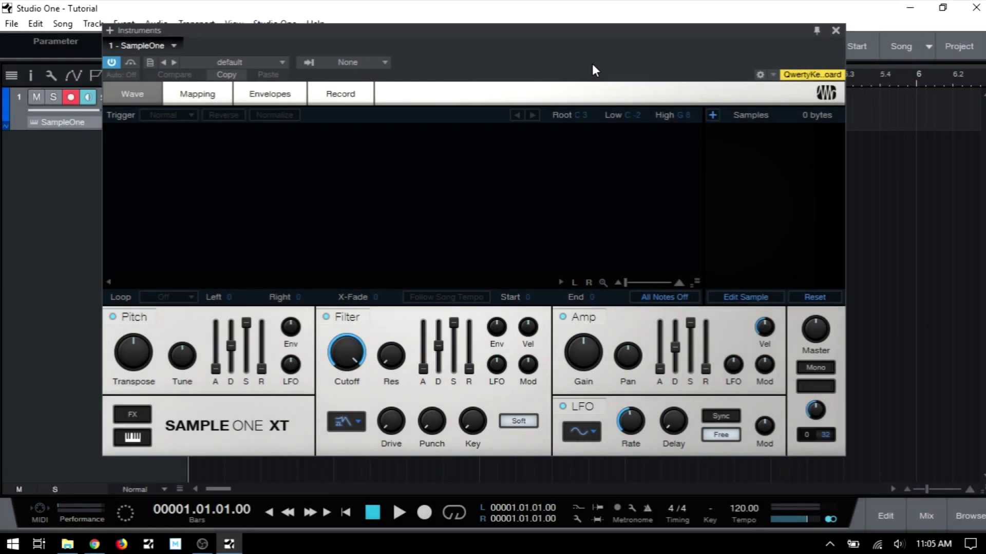
Step: Switch Sample One XT to its Record page to show the input level meters
left_click(342, 96)
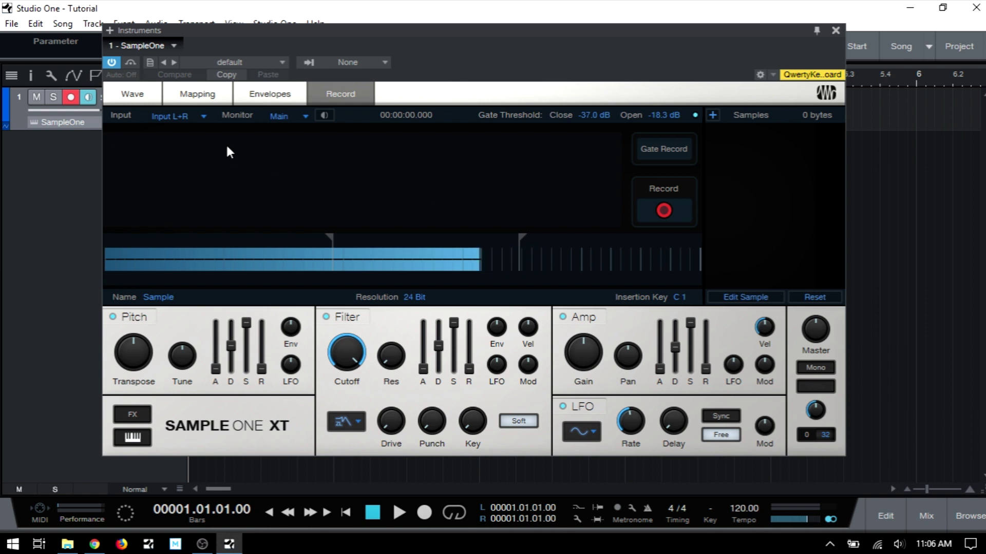
Step: Browse the Input source list's Instruments and Outputs groups, leaving the input at L+R
left_click(203, 117)
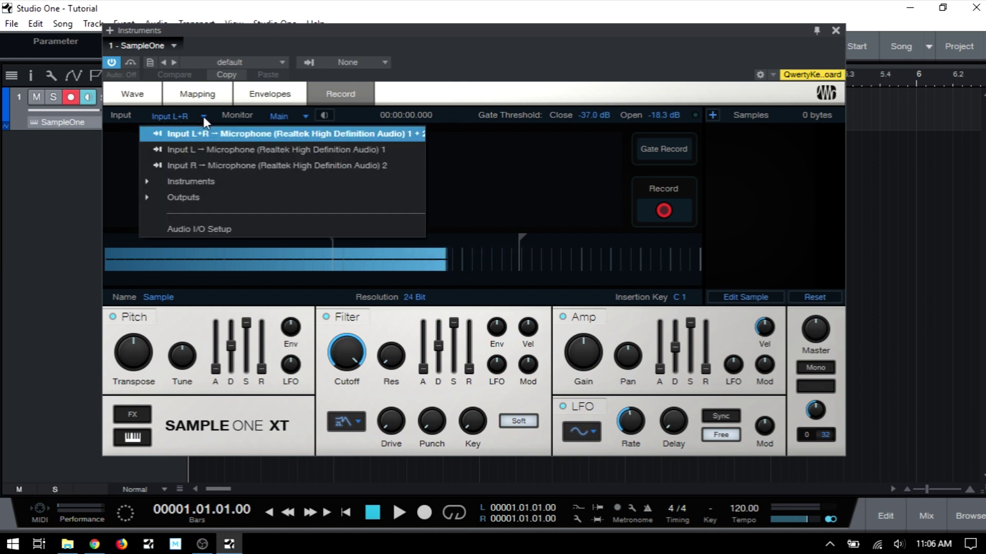
left_click(208, 183)
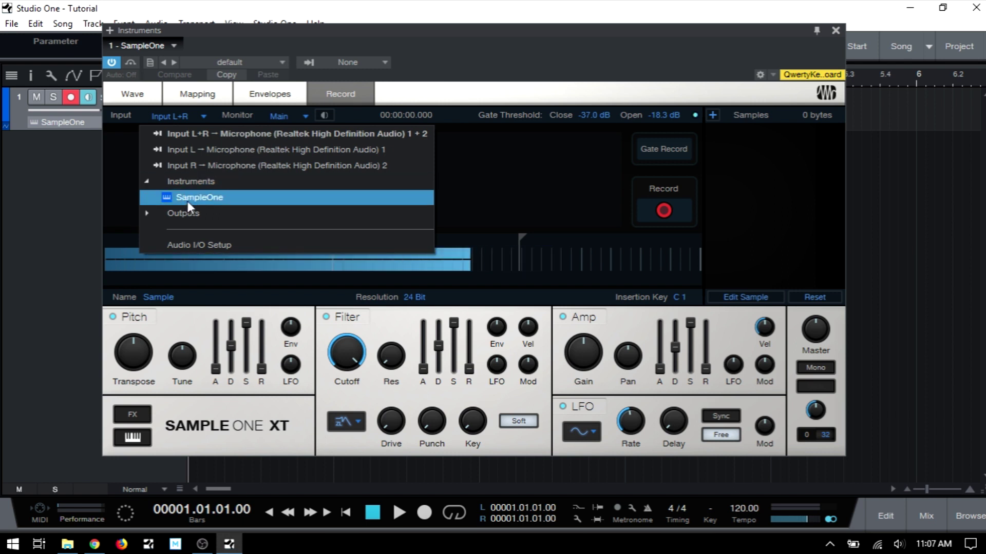
left_click(163, 212)
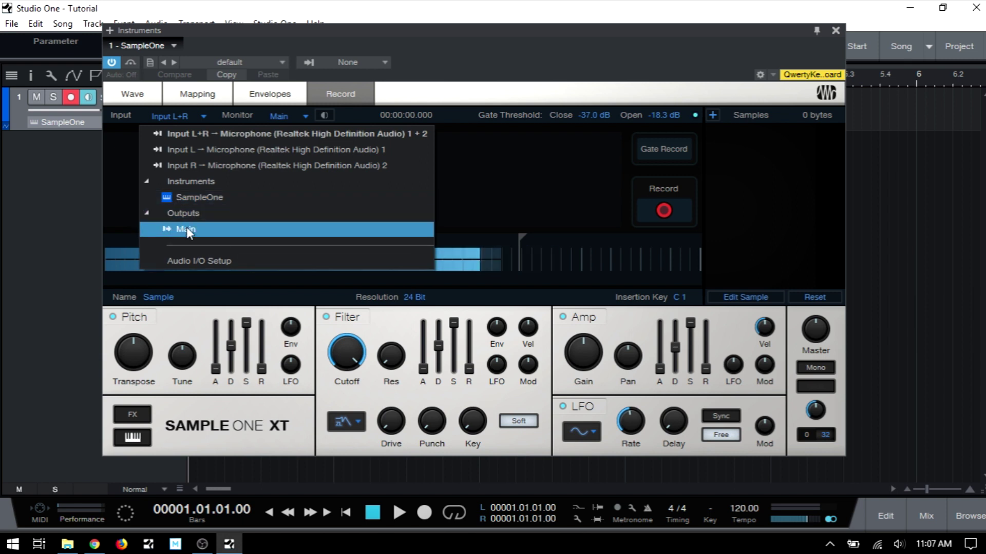
left_click(457, 175)
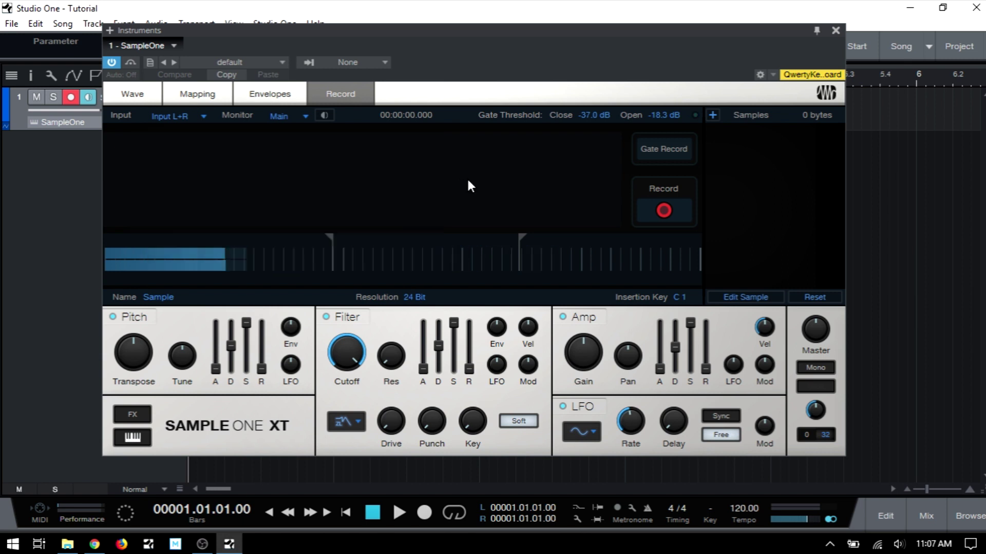
Step: Close Sample One XT and add Impact from the Browser on a new instrument track
left_click(837, 32)
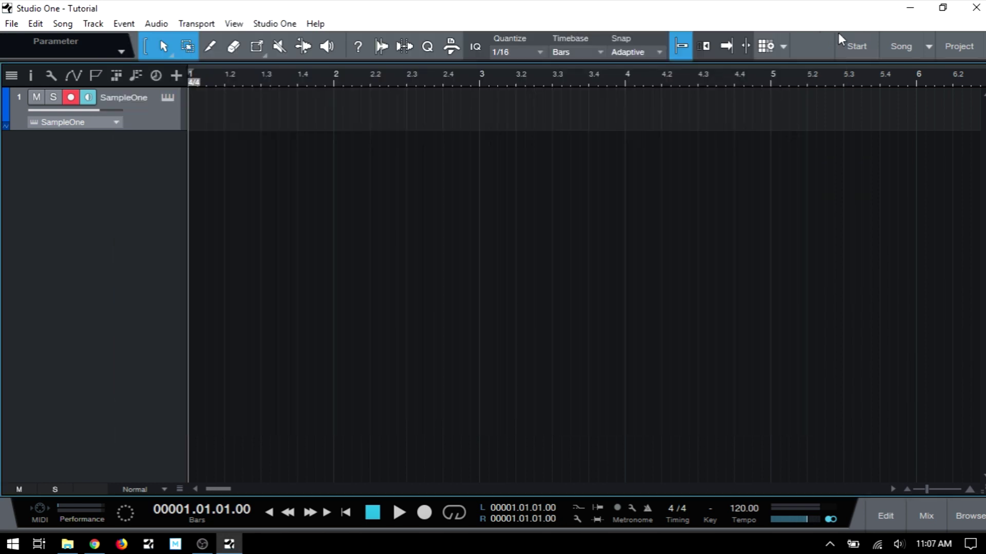
left_click(968, 516)
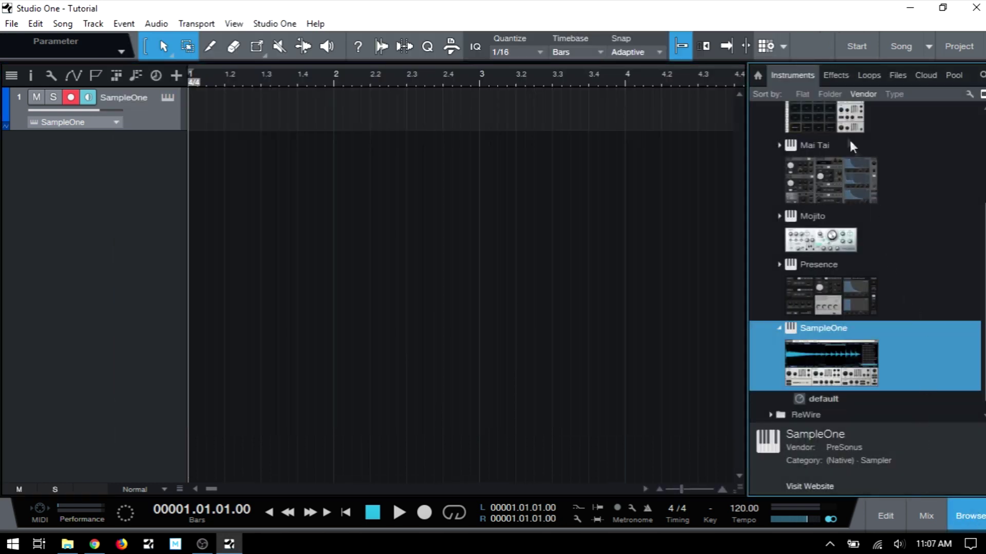
left_click_drag(825, 123, 356, 231)
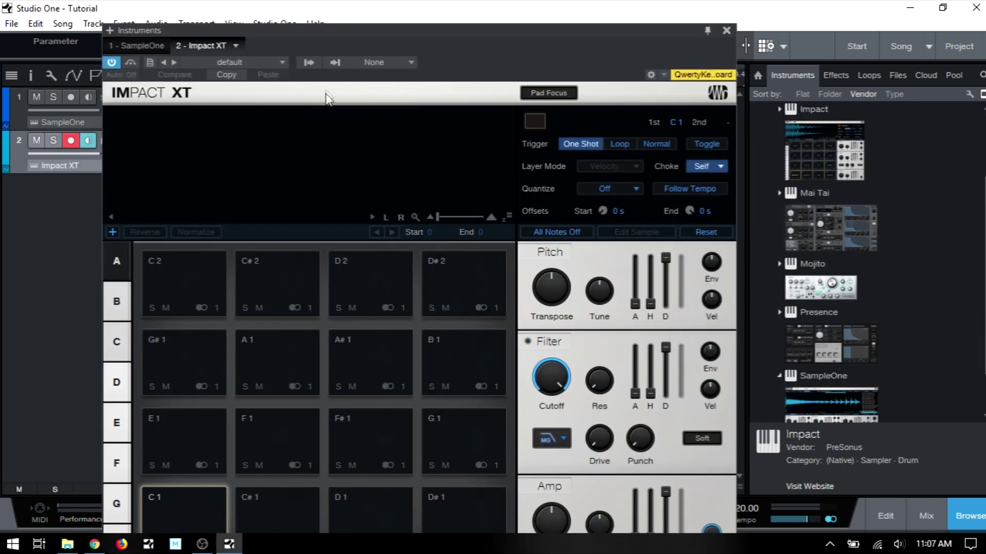
Step: Enable Impact's extra stereo outputs St 2–4 and St 6–8, then close Impact XT
left_click(309, 60)
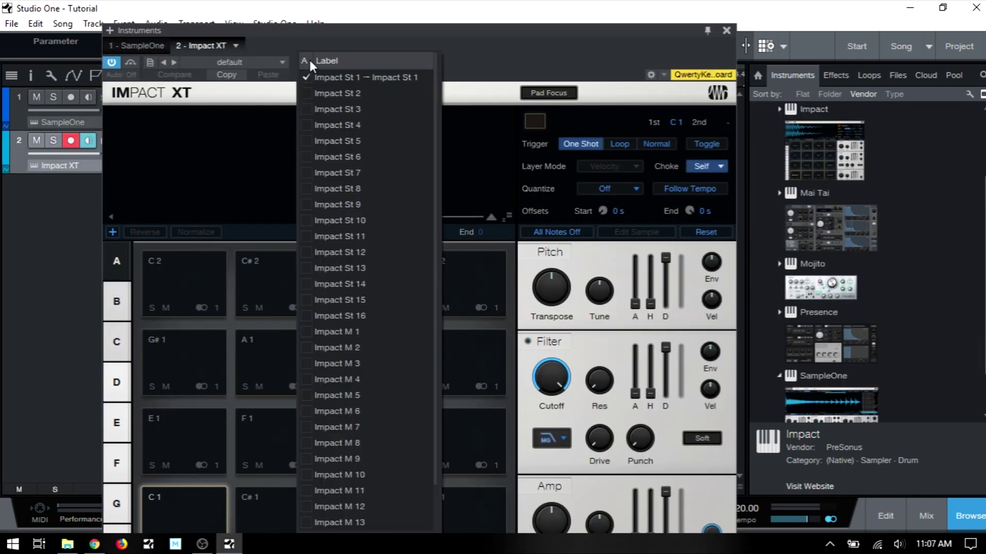
left_click(306, 94)
left_click(303, 108)
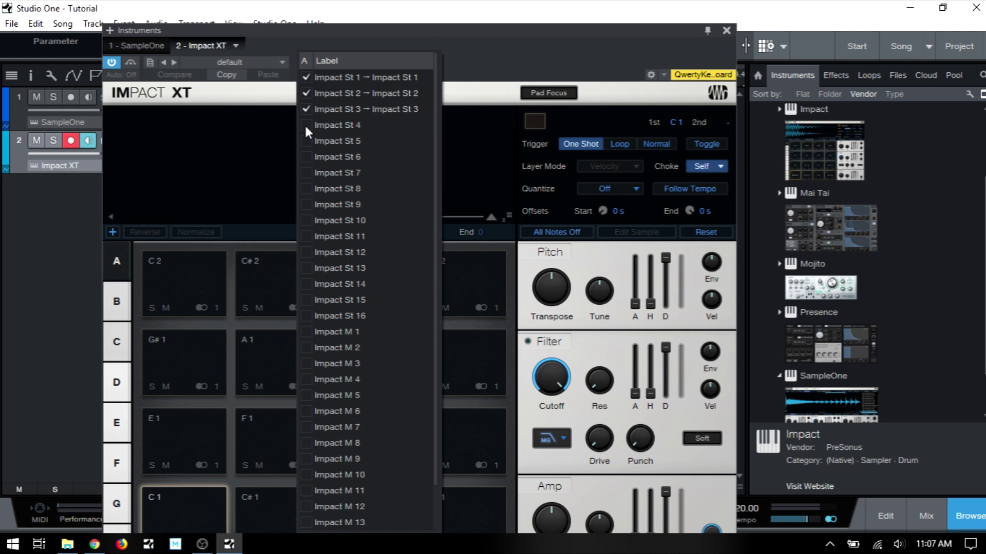
left_click(305, 125)
left_click(307, 156)
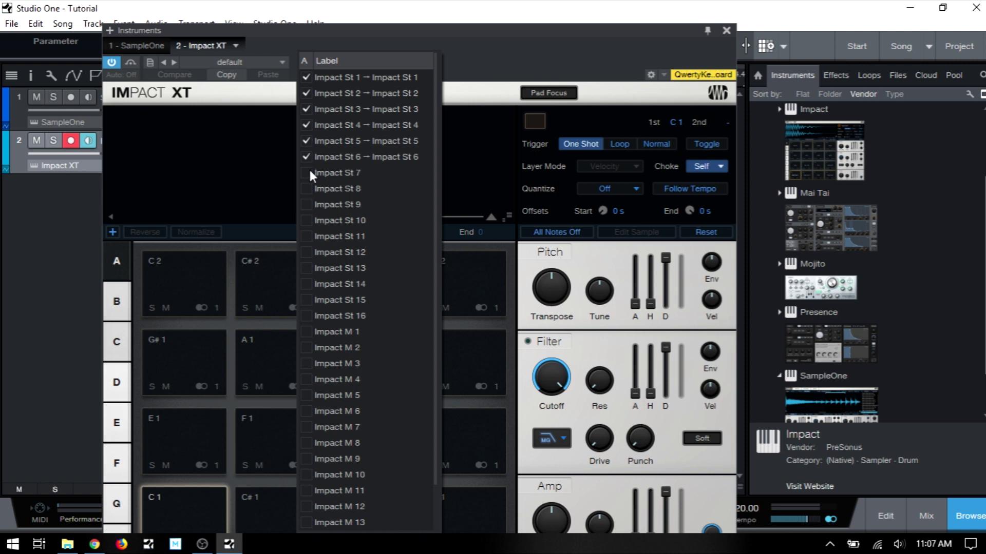
left_click(307, 172)
left_click(307, 188)
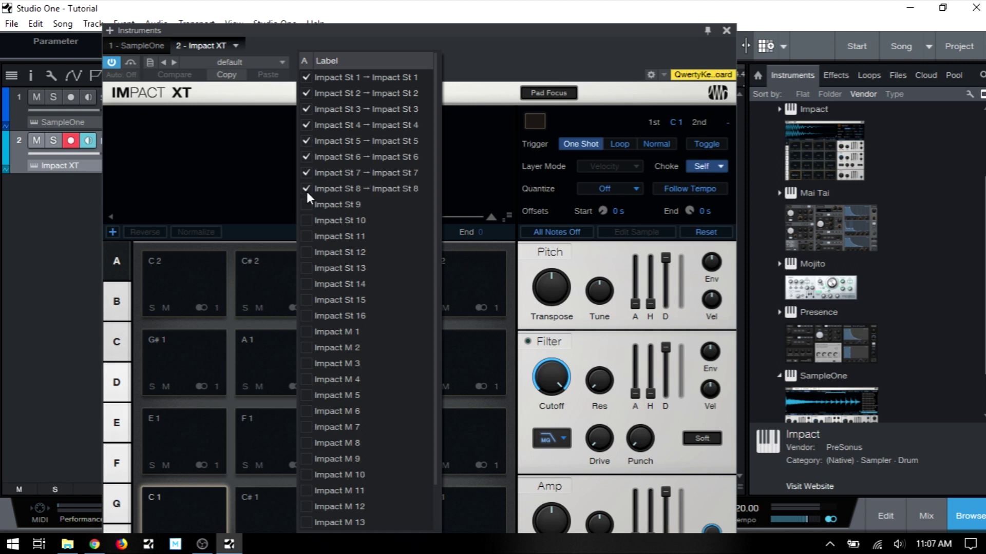
left_click(517, 57)
left_click(726, 32)
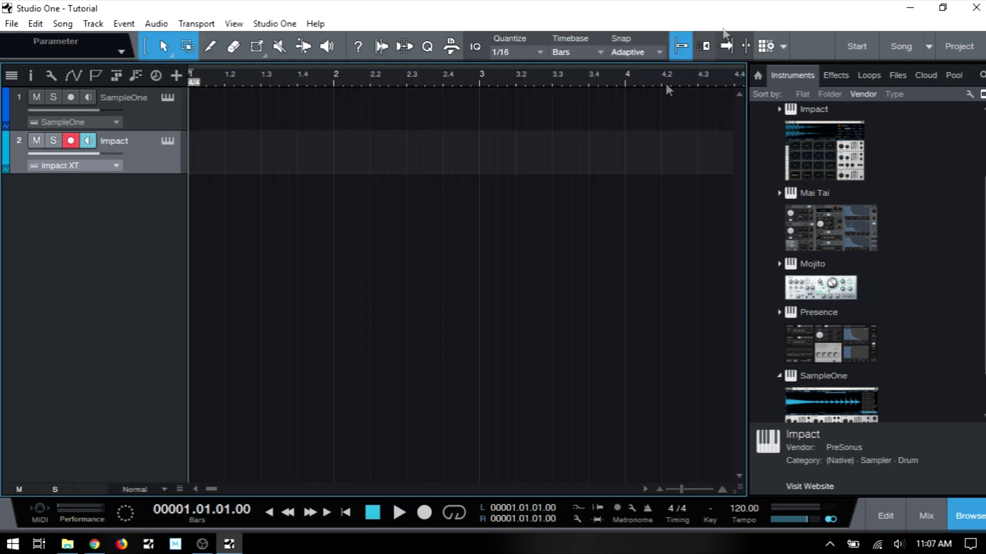
Step: In the mixer, create a bus fed by channels Impact St 1–8 and name it 'Drums Bus'
left_click(925, 524)
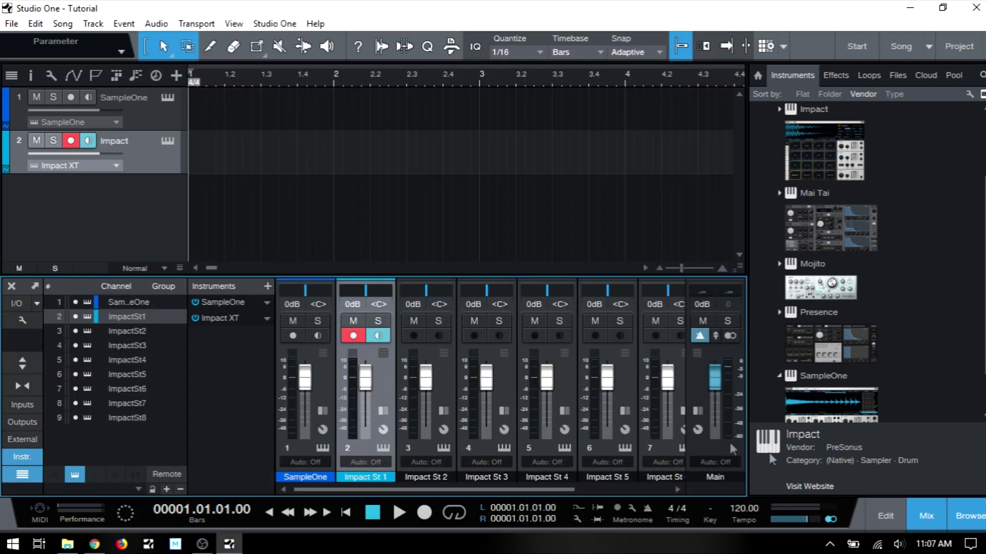
left_click(974, 520)
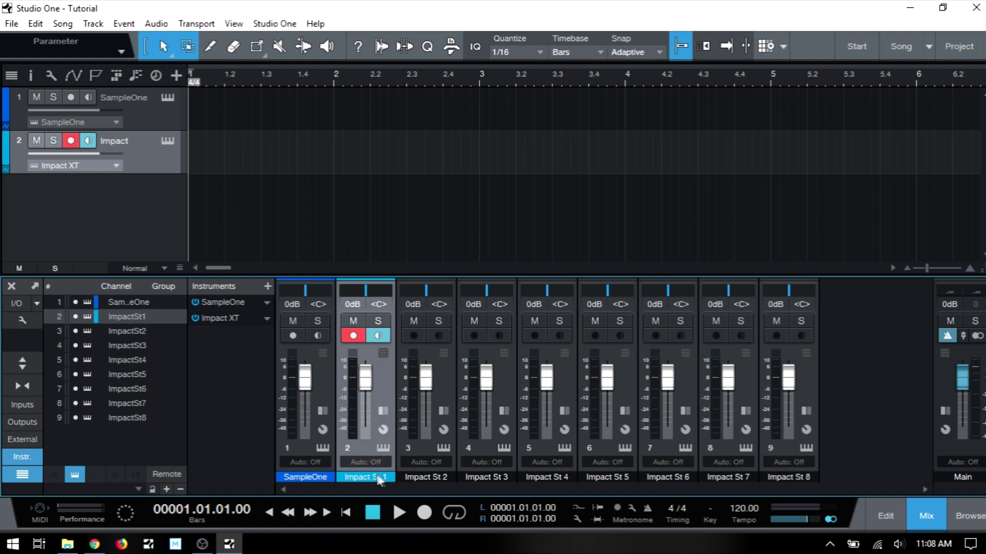
left_click(805, 386, "shift")
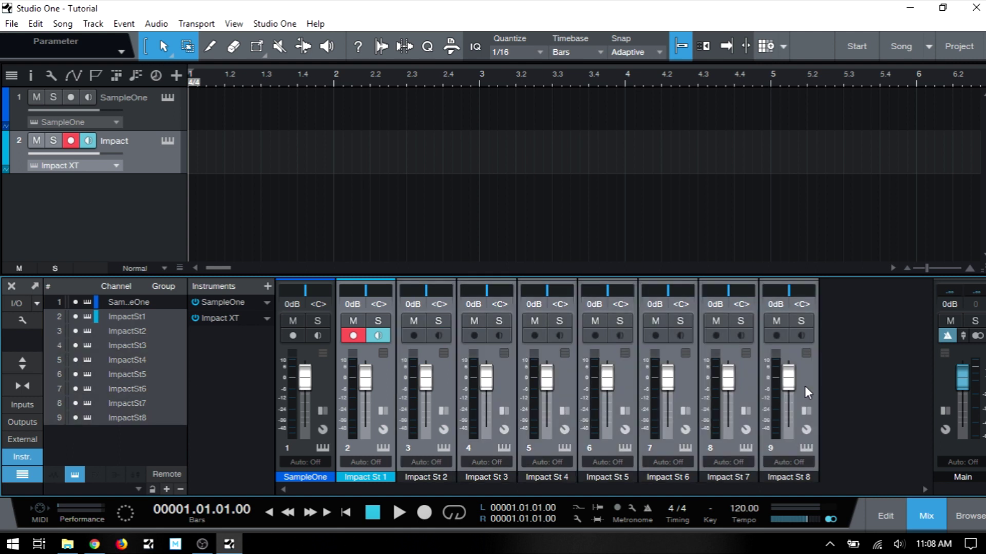
right_click(805, 386)
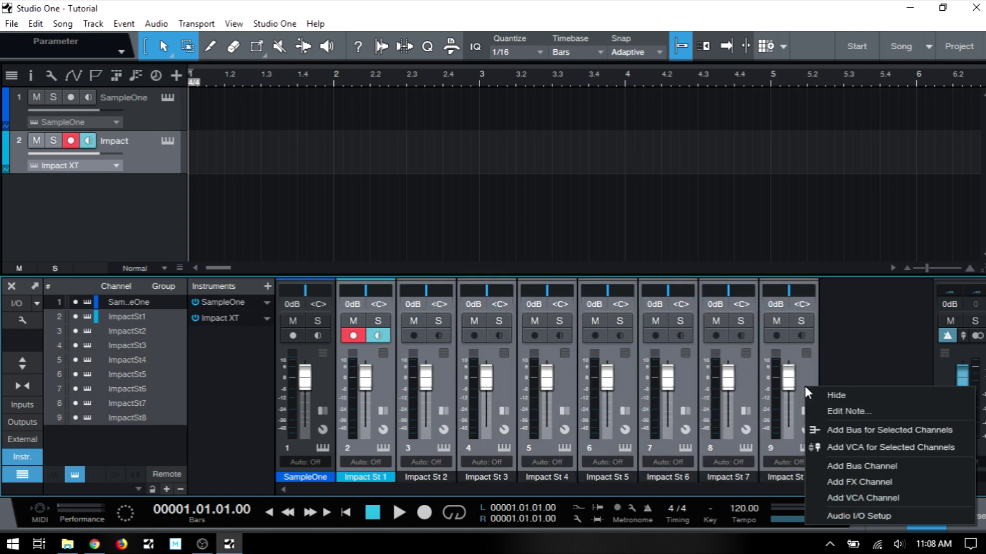
left_click(856, 430)
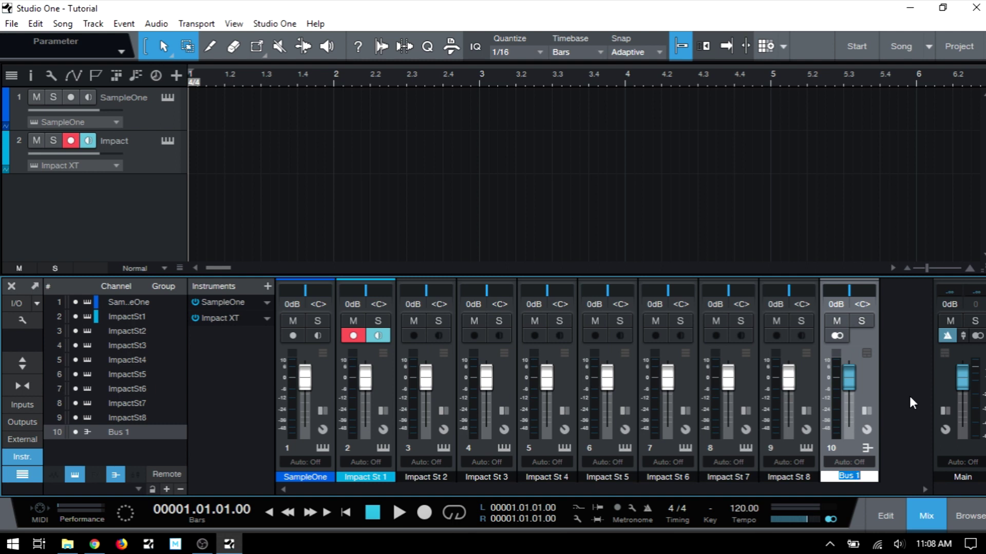
key("BackSpace")
type("Drums Bus")
key("Return")
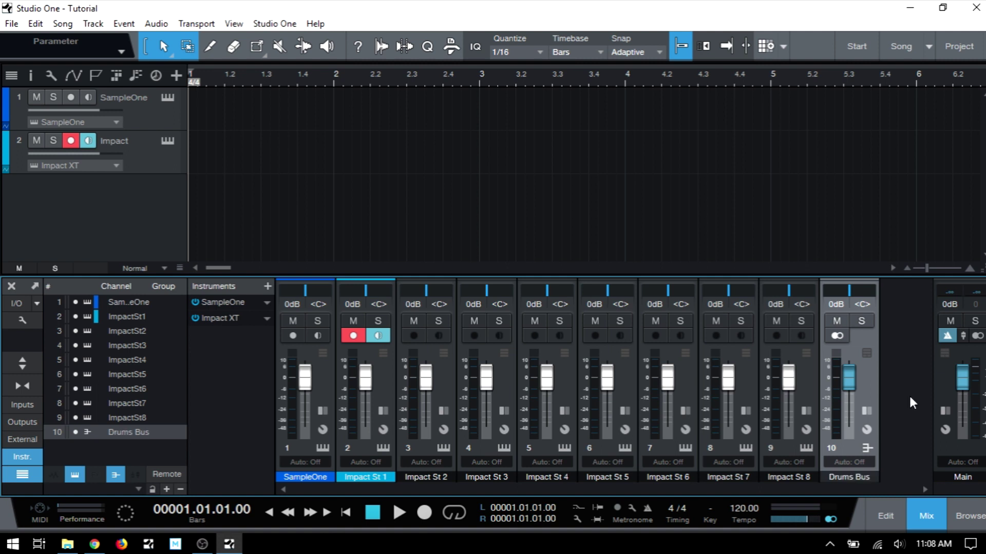
Step: Close the mixer and reopen the SampleOne XT editor on its Record page
left_click(923, 519)
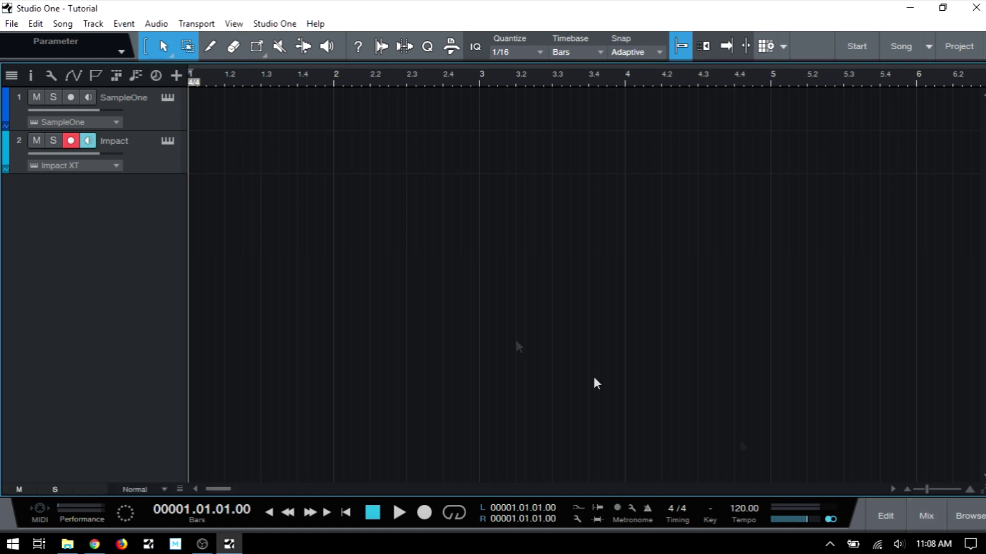
left_click(168, 98)
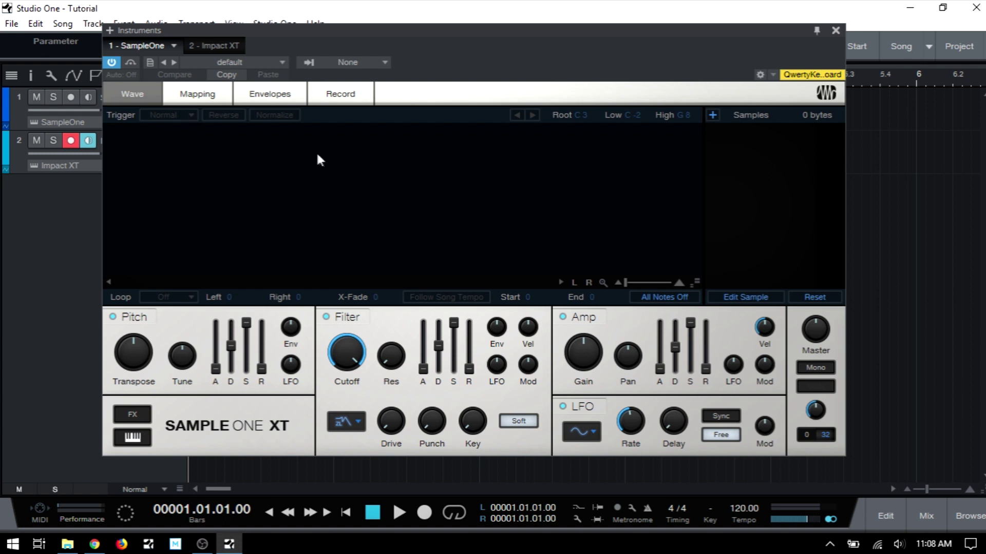
left_click(338, 96)
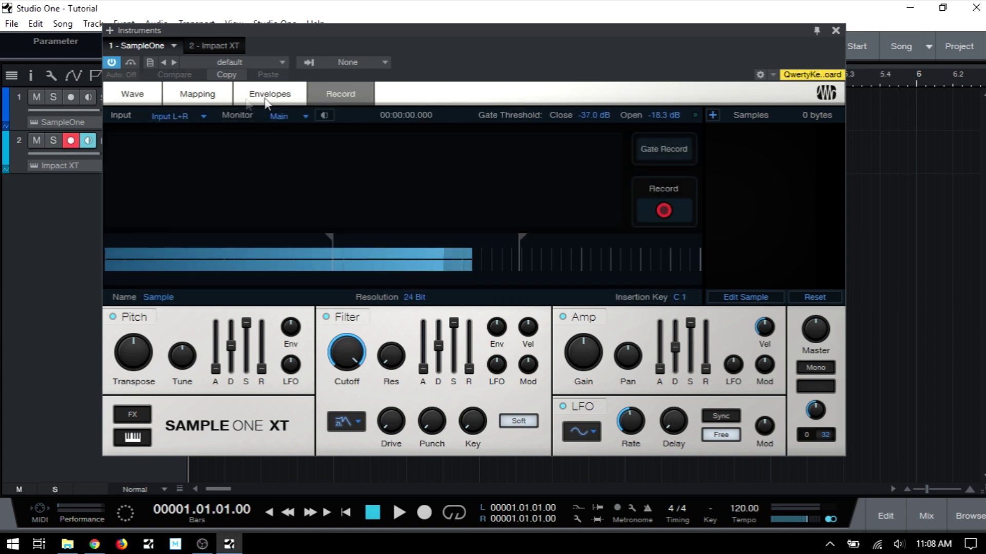
Step: Browse the Input list's Busses, Instruments and Outputs groups, keeping Input at L+R
left_click(204, 116)
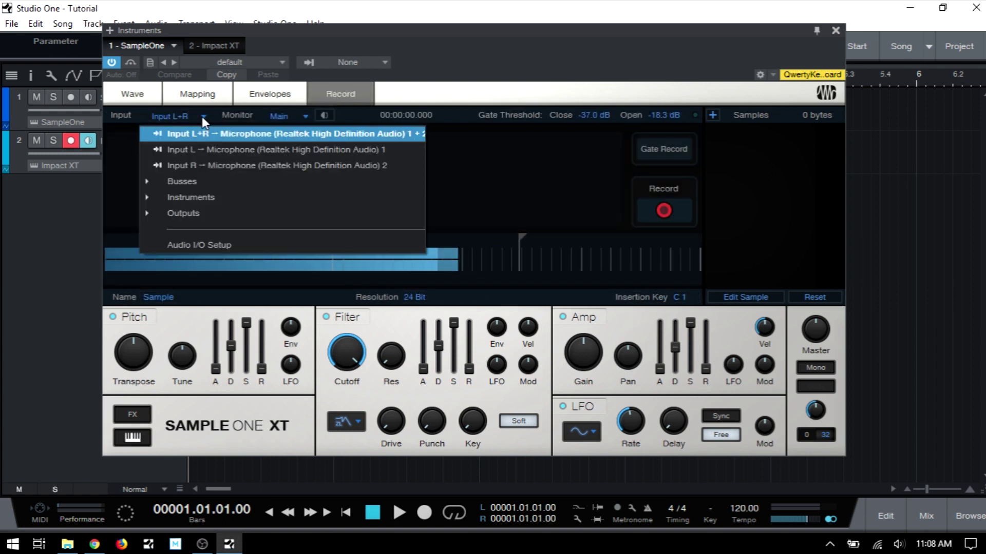
left_click(180, 183)
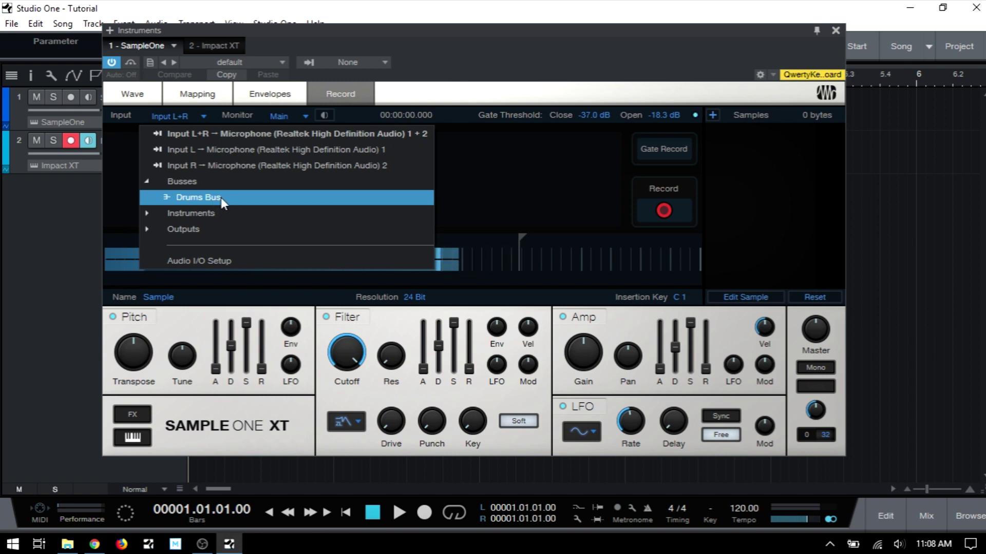
left_click(182, 218)
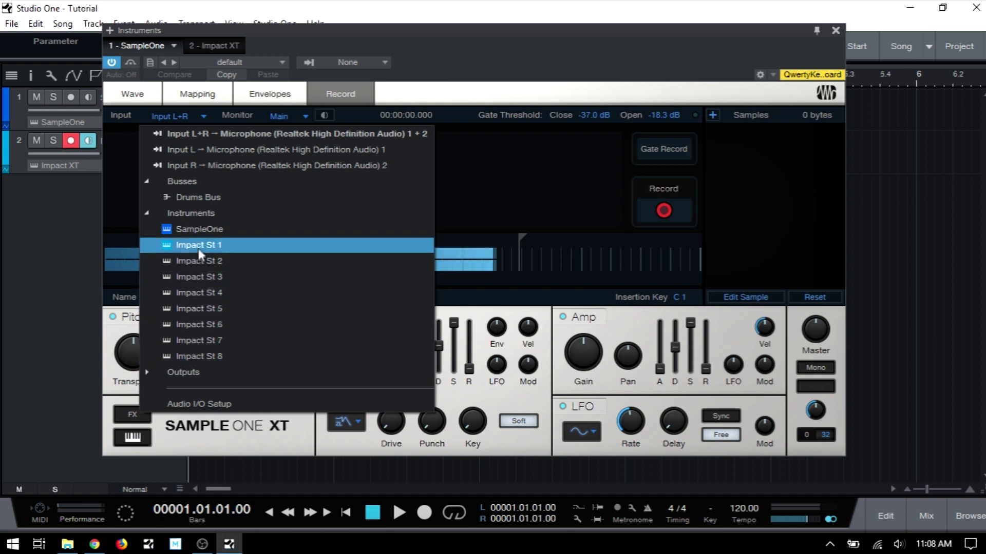
left_click(189, 377)
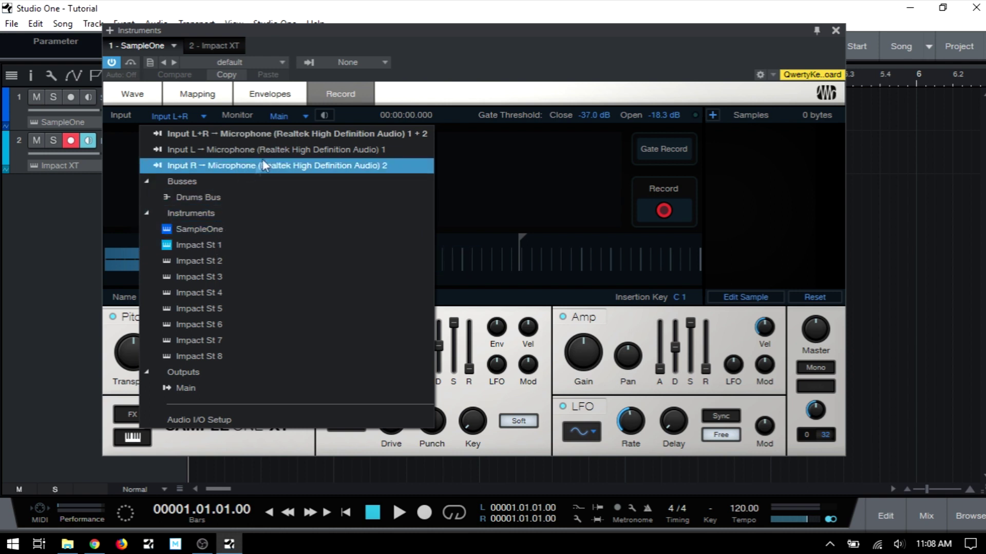
left_click(346, 93)
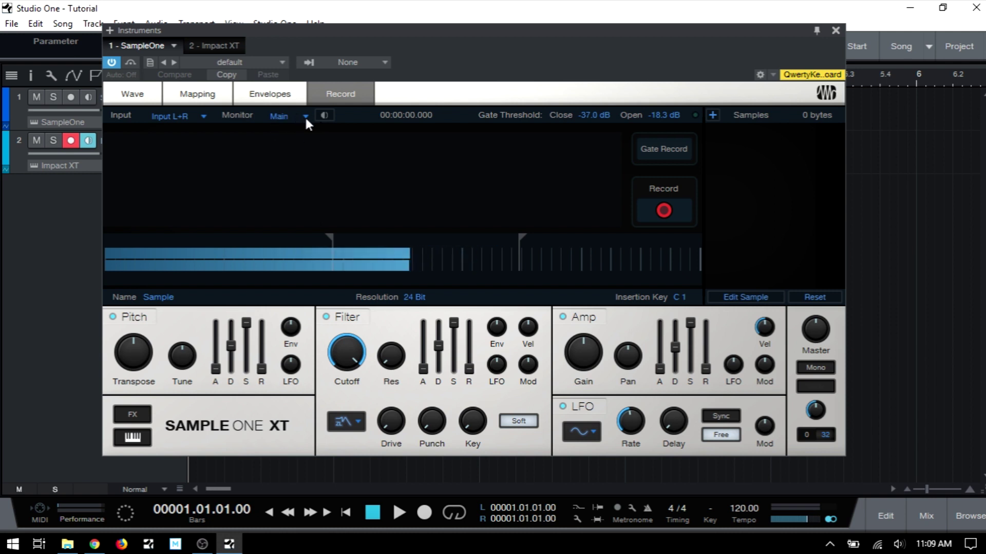
left_click(305, 117)
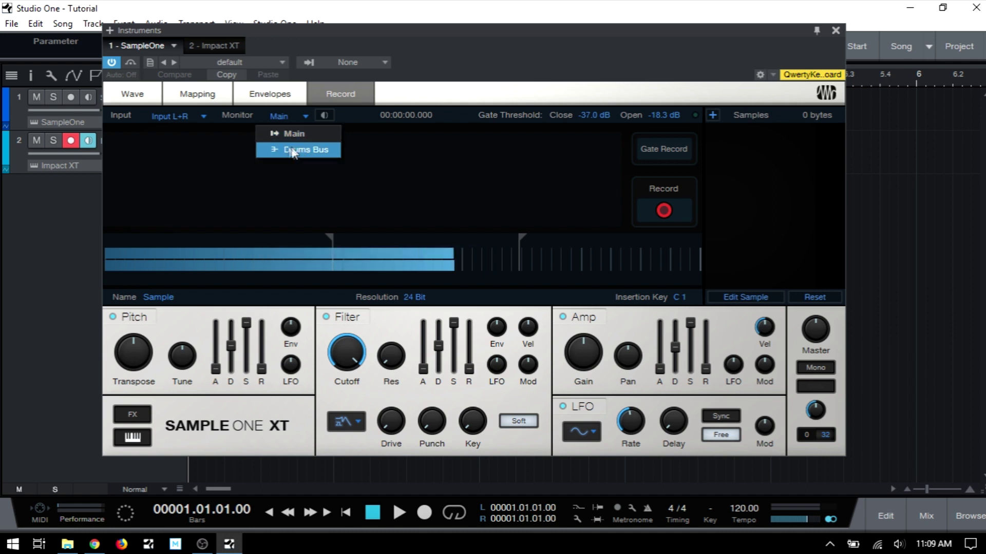
left_click(392, 153)
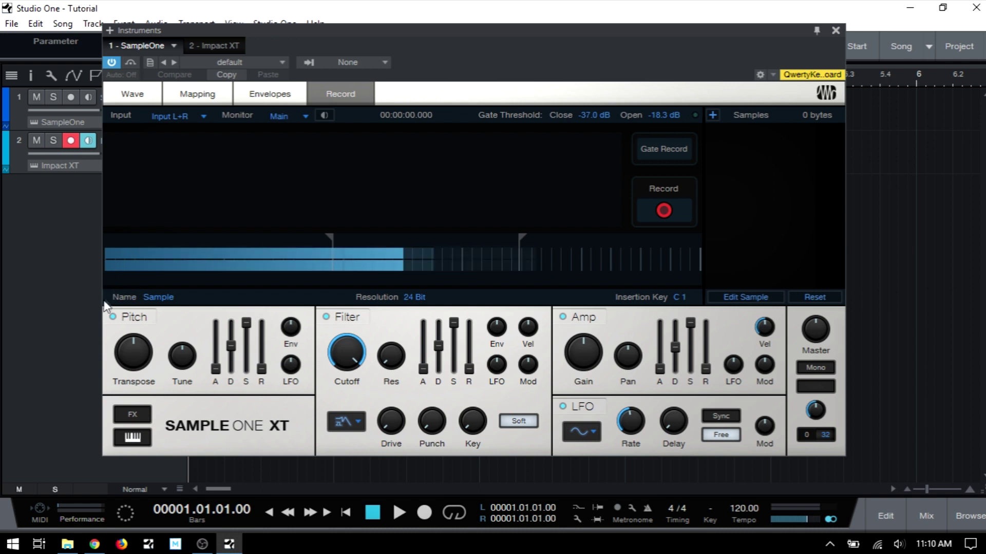
left_click(160, 301)
left_click(202, 302)
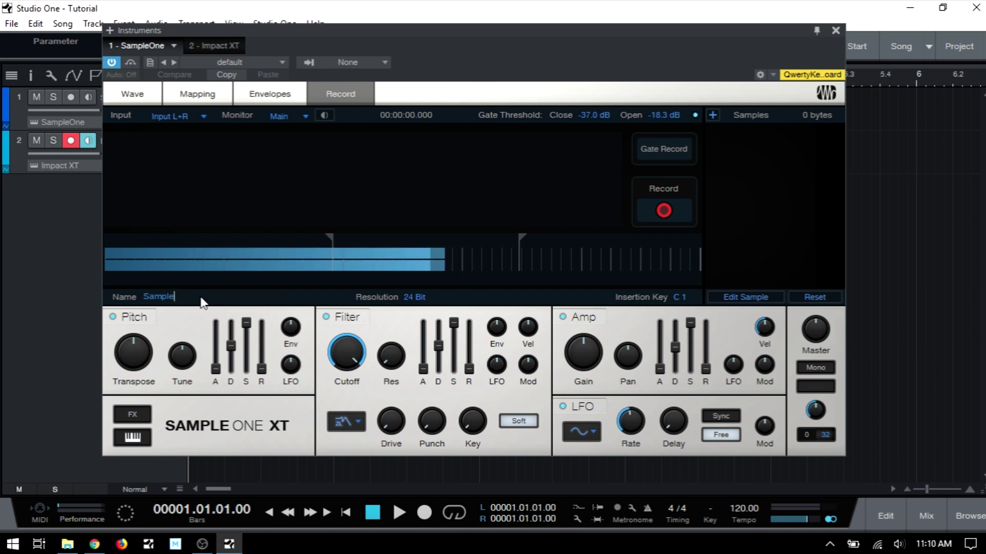
left_click(417, 300)
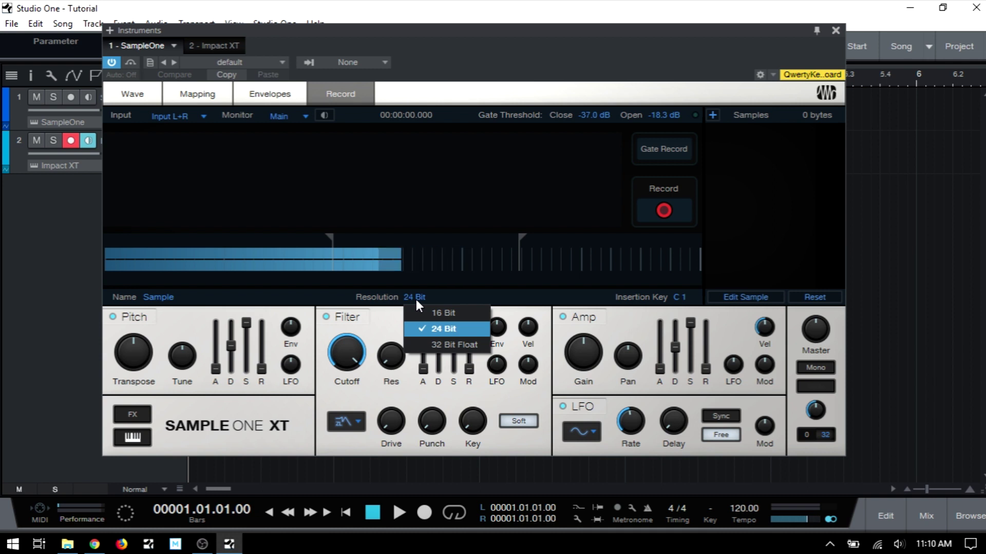
left_click(450, 295)
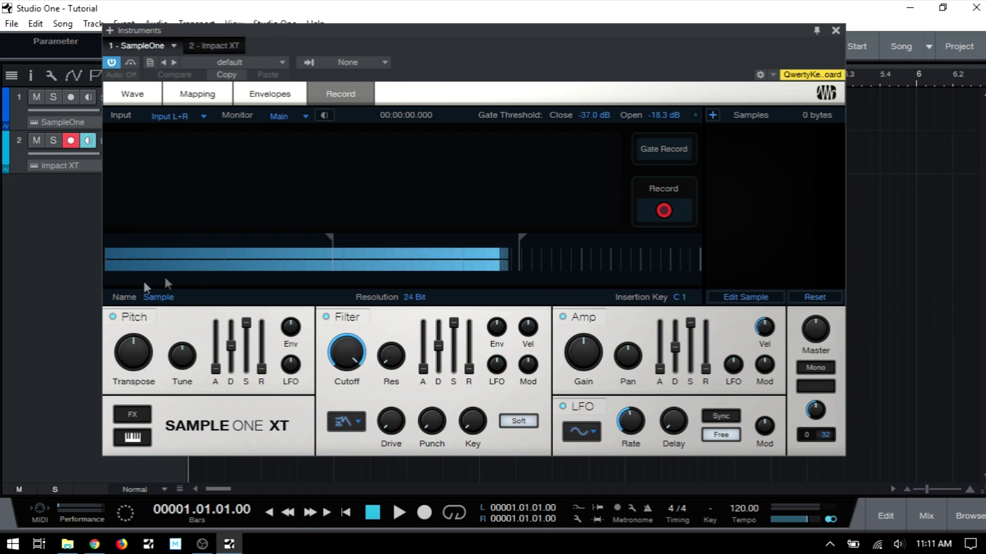
Step: Enter 'Snap' in the Record page's Name field
double_click(158, 298)
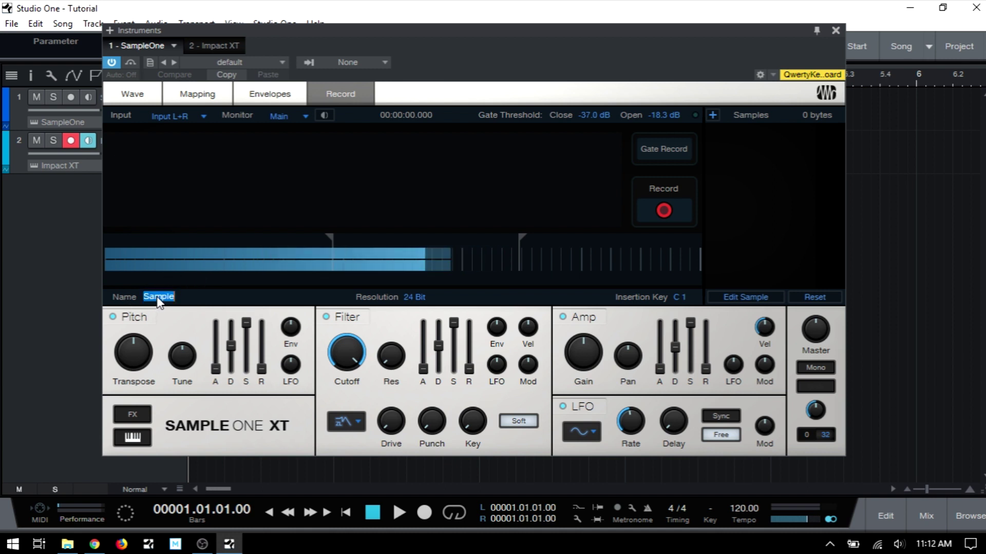
type("S")
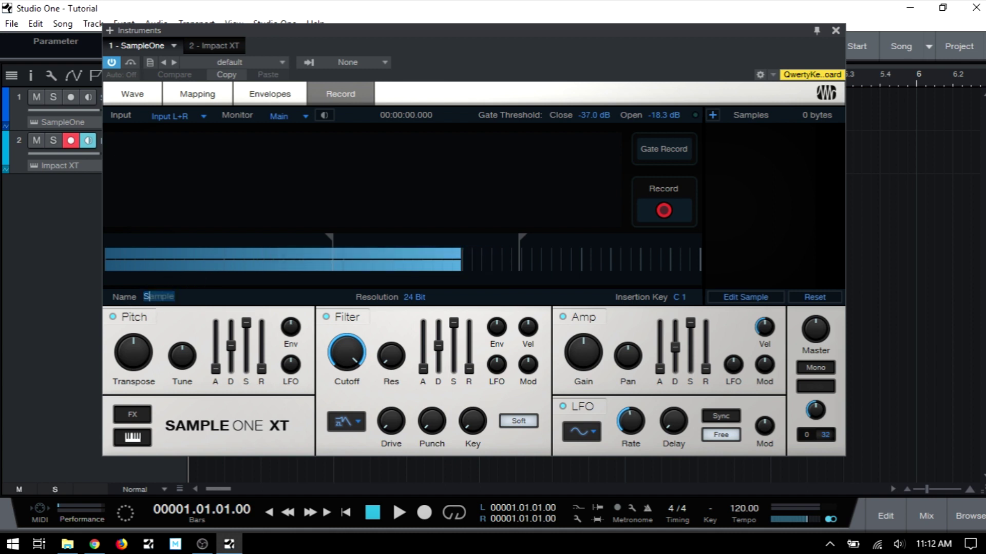
type("nap")
key("Return")
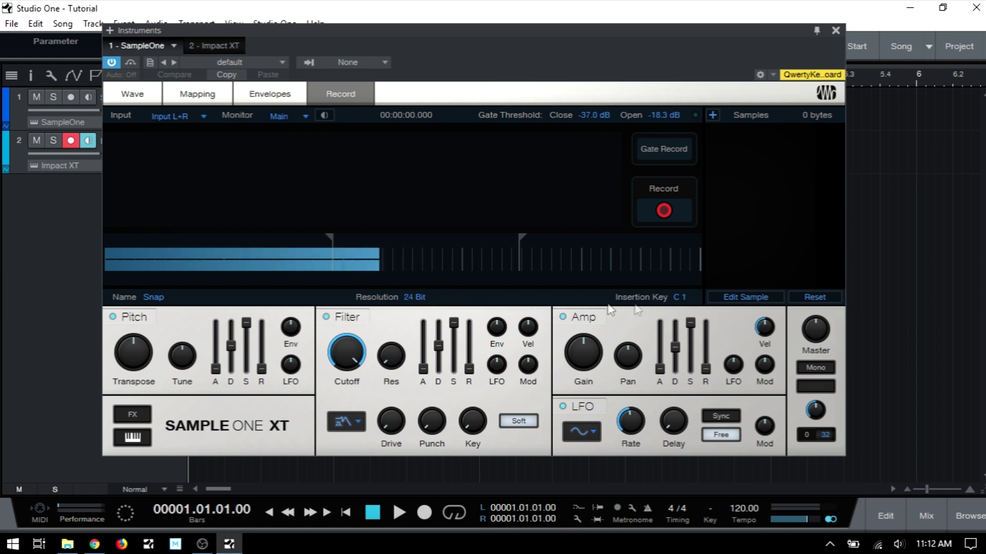
Step: Set the Record page's Insertion Key to C3
left_click(679, 297)
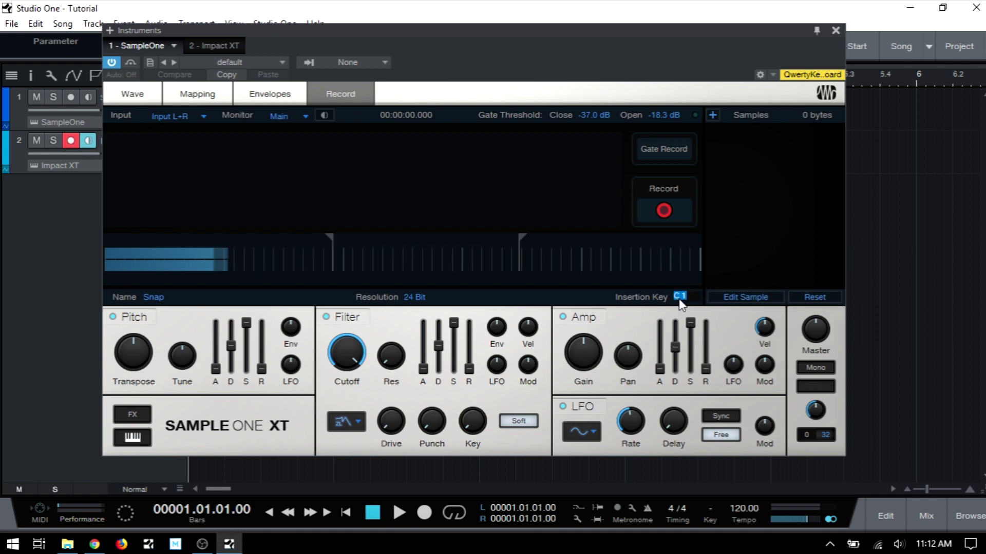
type("C")
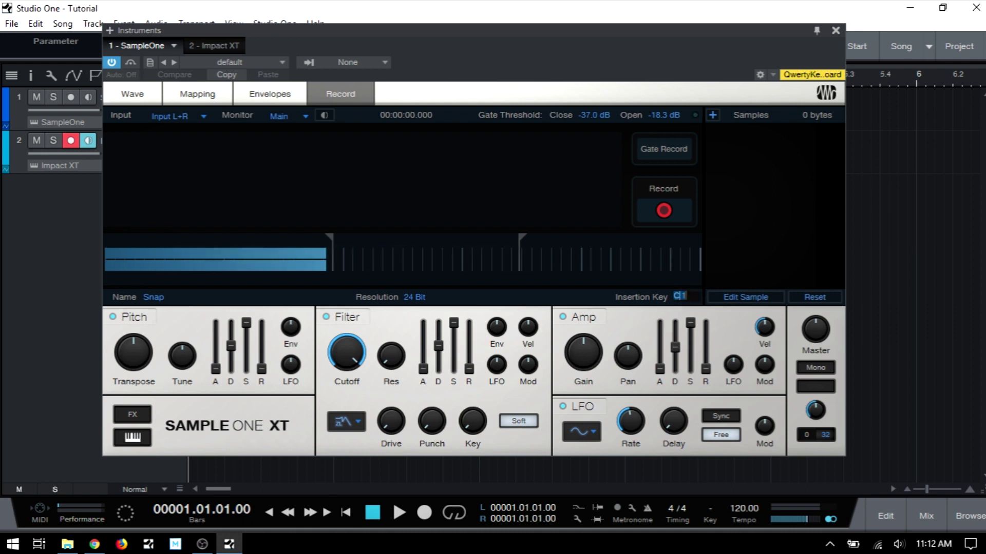
type("3")
key("Return")
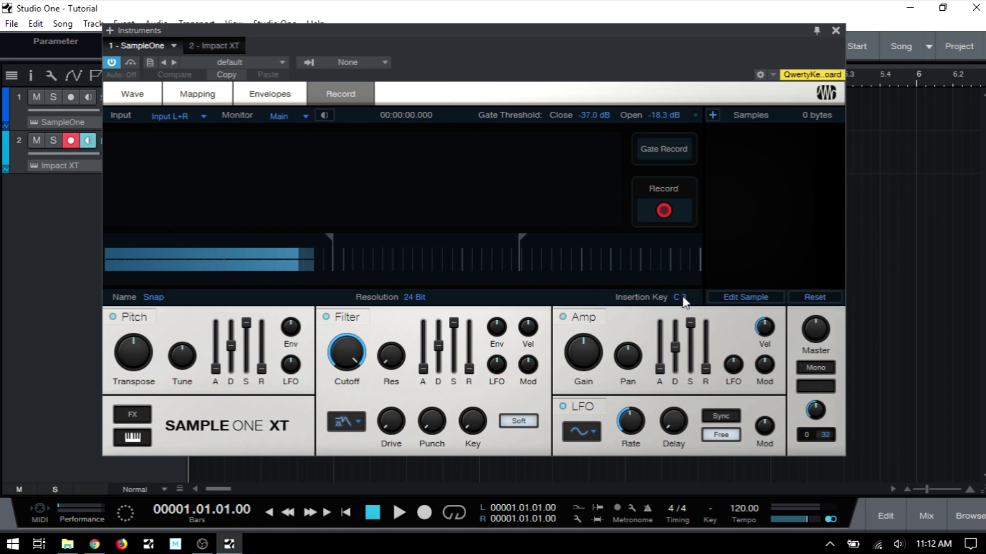
left_click_drag(691, 295, 693, 303)
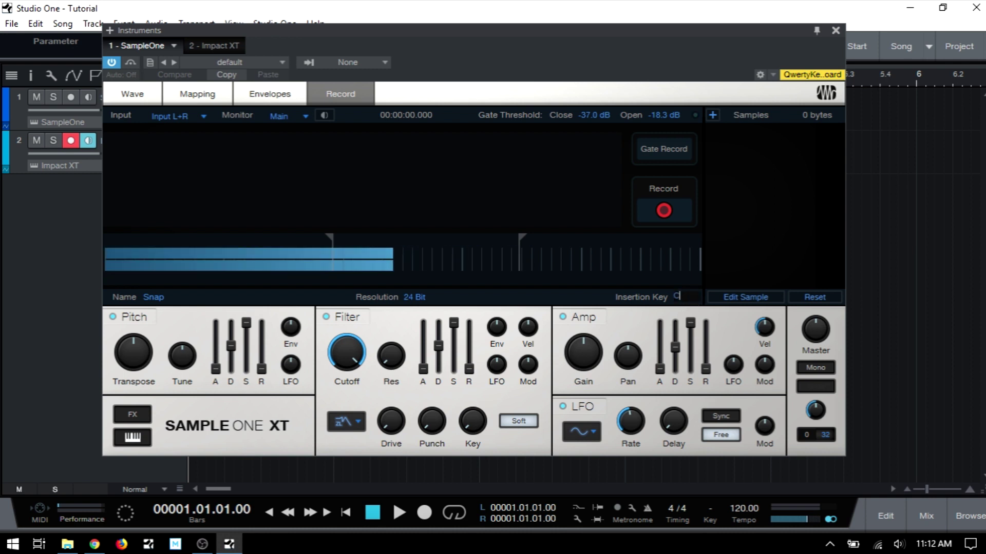
type("C")
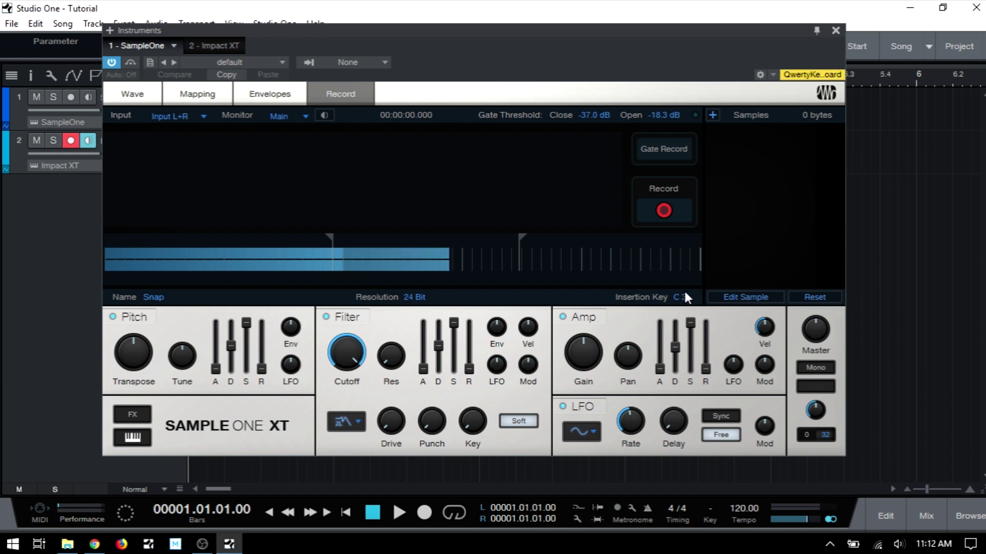
Step: Record two finger snaps, creating the samples Snap and Snap(2)
left_click(663, 209)
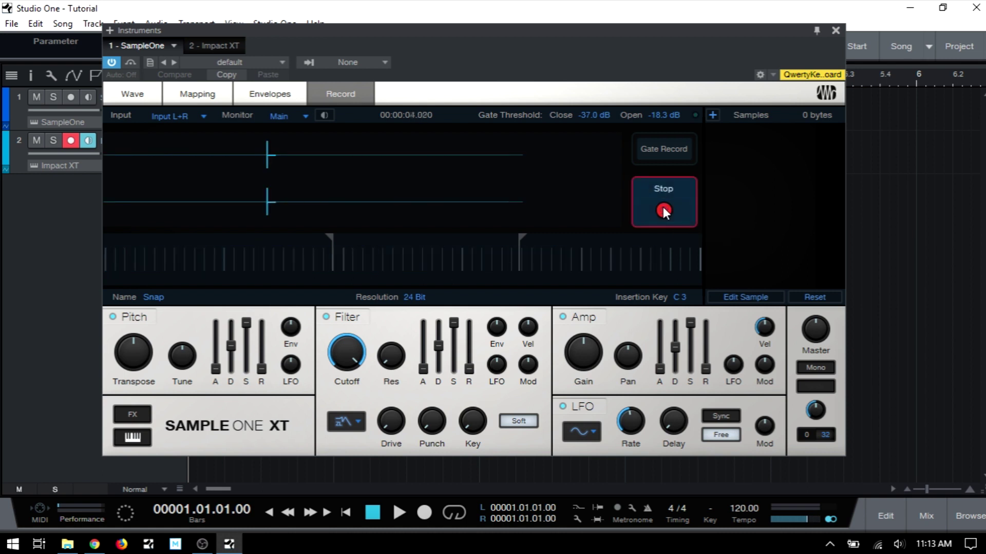
left_click(663, 208)
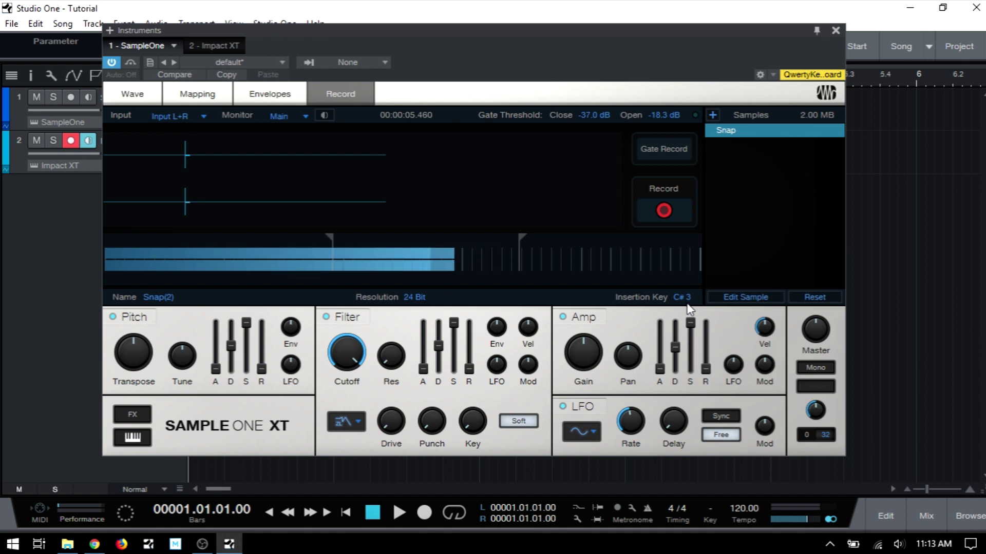
left_click(662, 208)
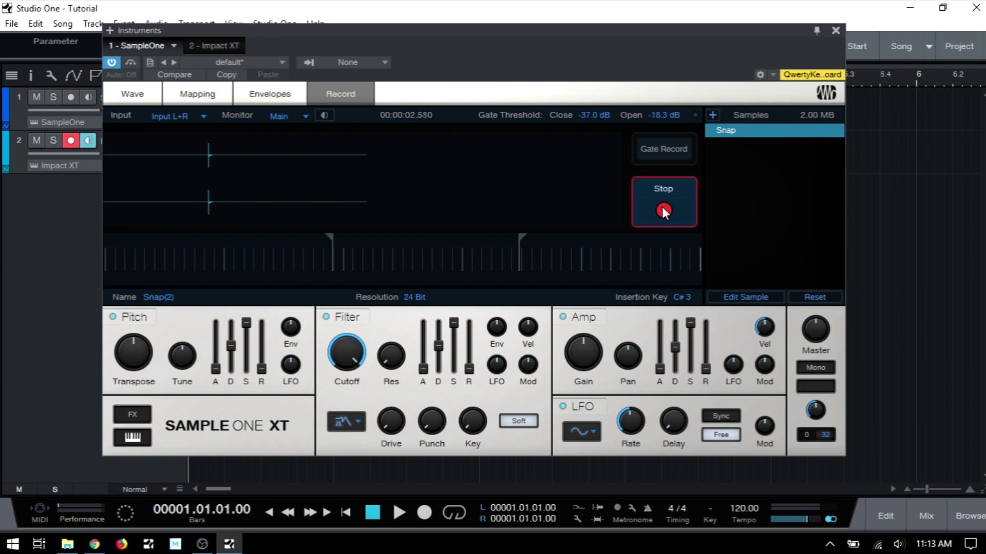
left_click(663, 210)
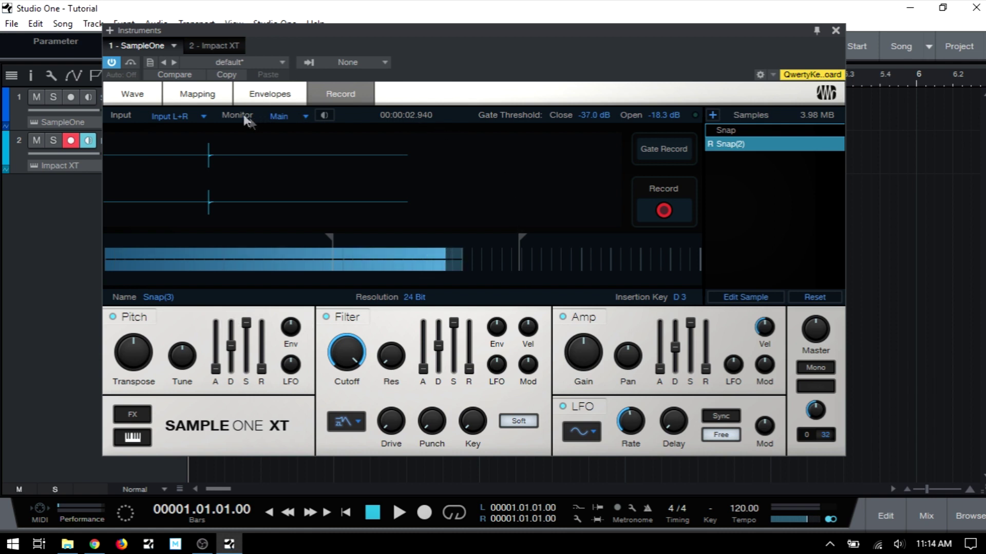
Step: On the Mapping page, drag the Snap zone's edges so it spans A0 through E5
left_click(197, 94)
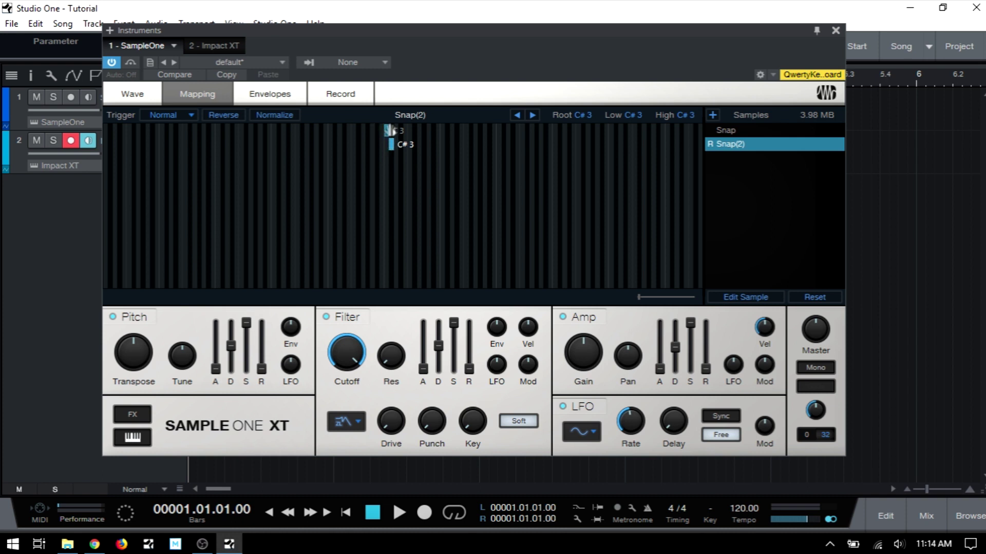
left_click_drag(393, 131, 525, 135)
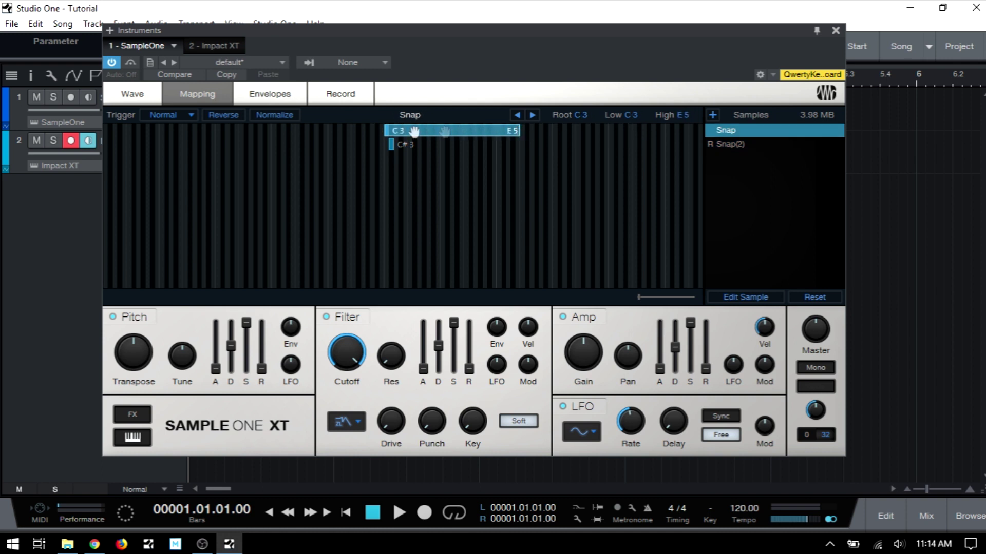
left_click_drag(379, 134, 303, 132)
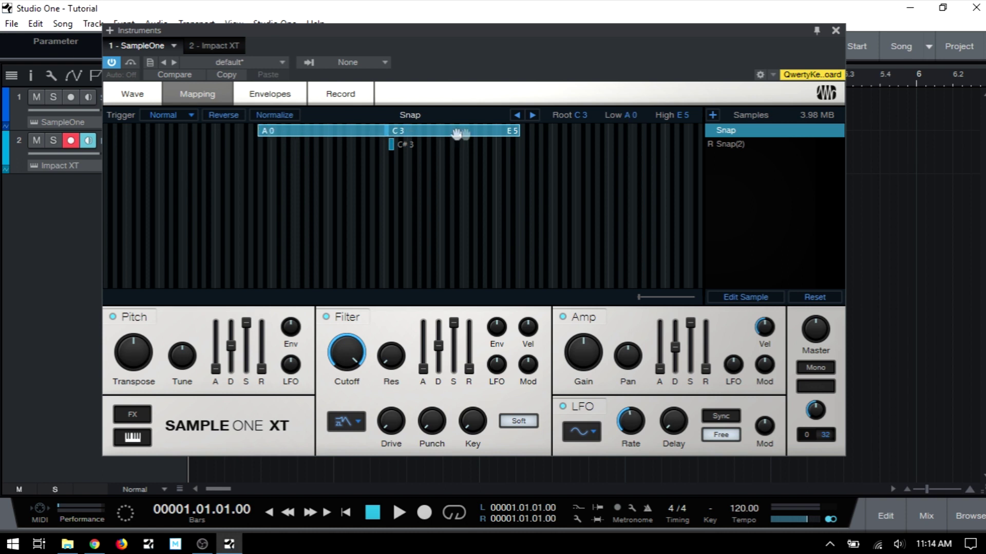
left_click(392, 145)
left_click(352, 132)
Step: Show the on-screen keyboard and play notes around C3 to hear the original snap
left_click(131, 439)
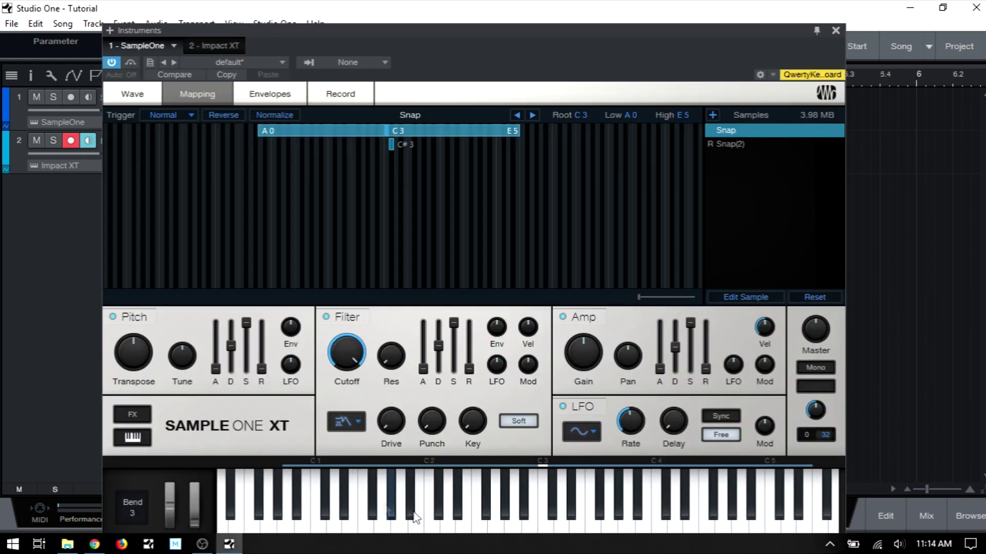
left_click(432, 516)
left_click(545, 508)
left_click(546, 480)
left_click(545, 478)
left_click(548, 508)
left_click(546, 523)
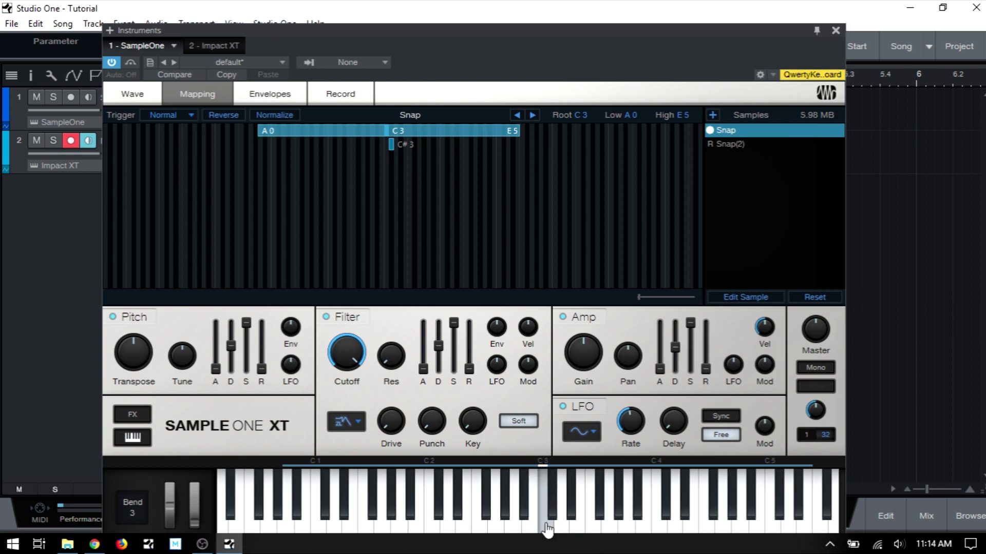
left_click(546, 523)
left_click(509, 525)
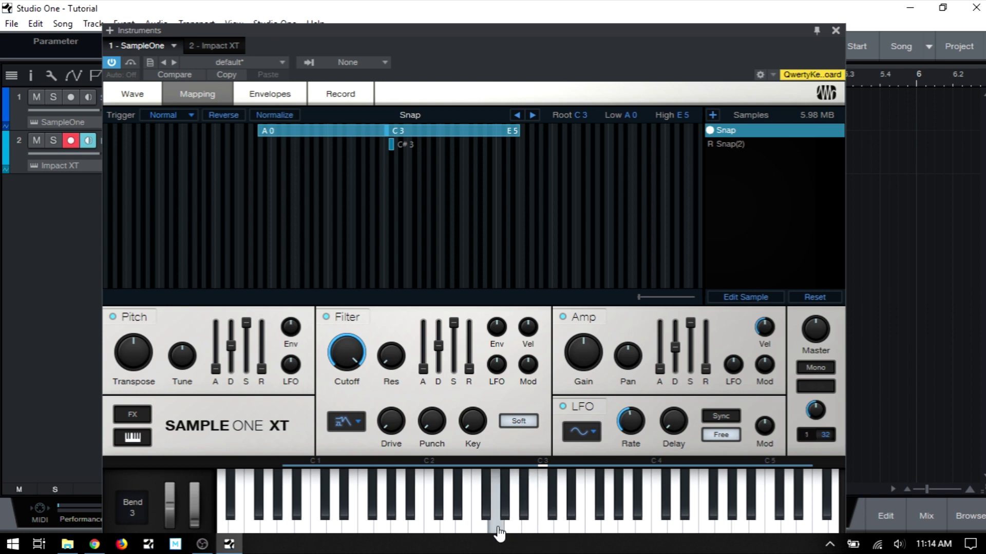
Step: Play lower keys down to A1, then higher keys, to hear the snap repitched
left_click(445, 526)
left_click(417, 529)
left_click(402, 532)
left_click(403, 533)
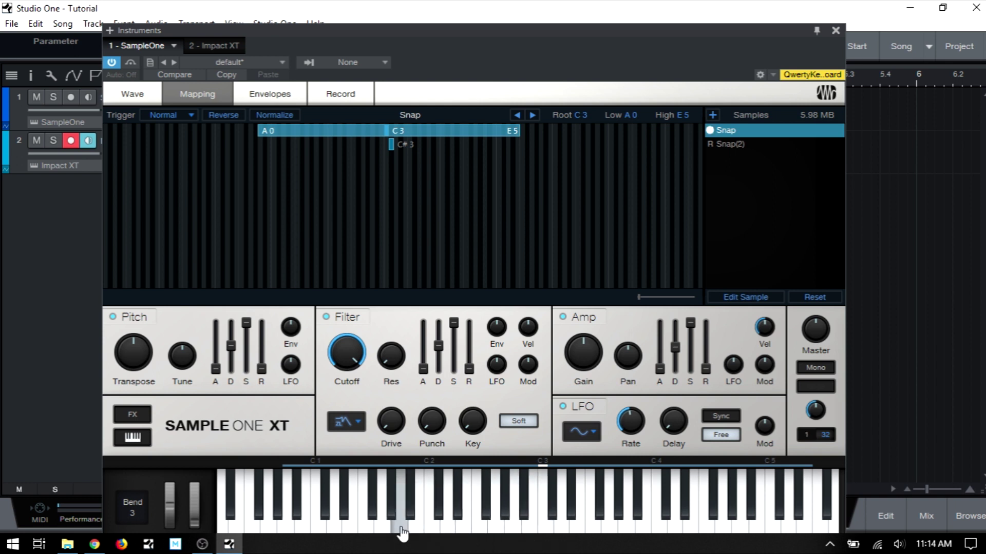
left_click(432, 529)
left_click(721, 532)
left_click(721, 532)
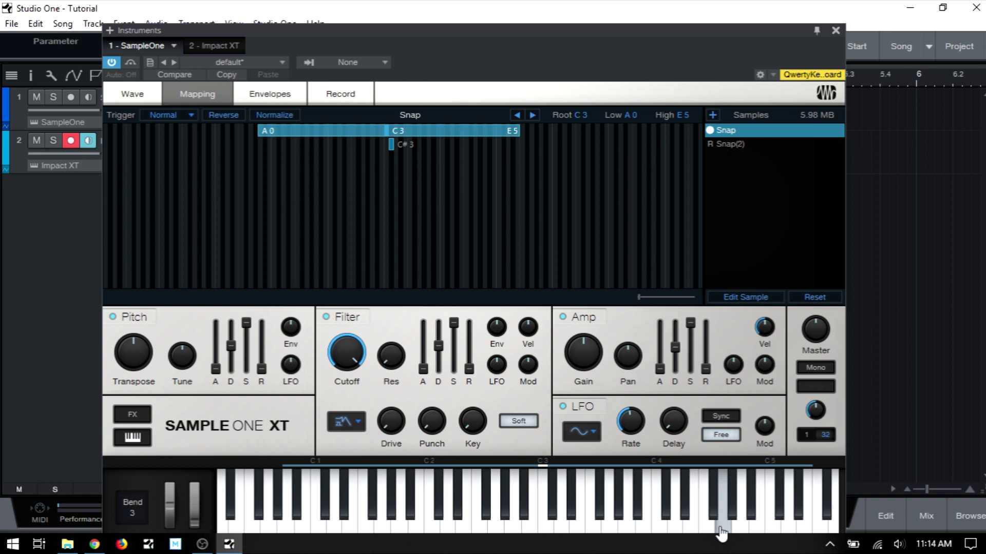
left_click(778, 532)
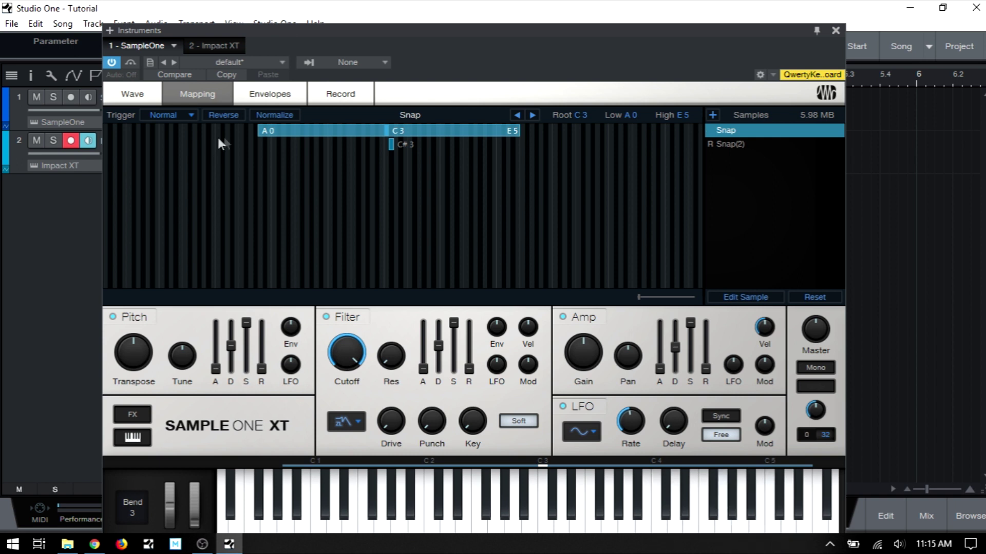
Step: Narrow the Snap sample's key zone from A0–E5 to the single key C#3
left_click_drag(253, 131, 368, 131)
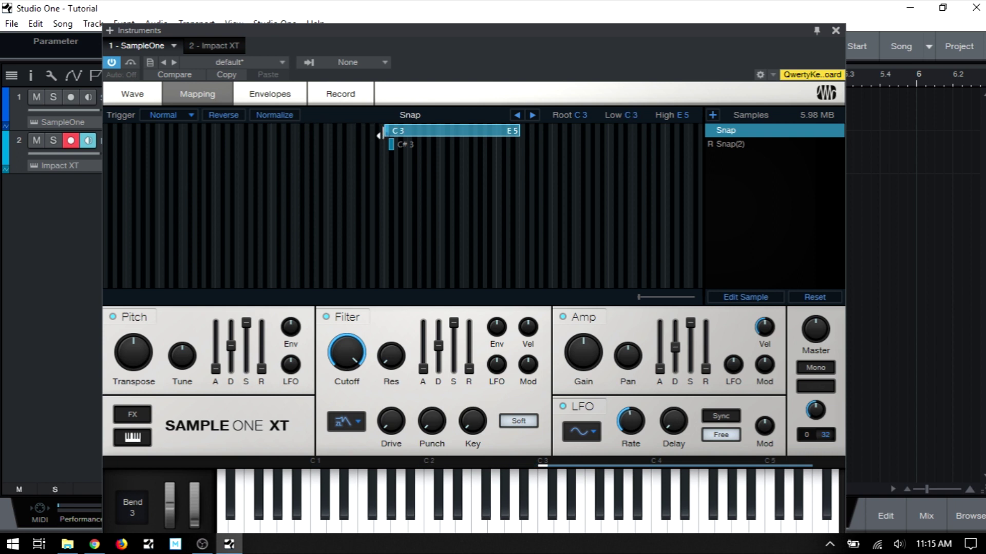
left_click_drag(524, 133, 383, 132)
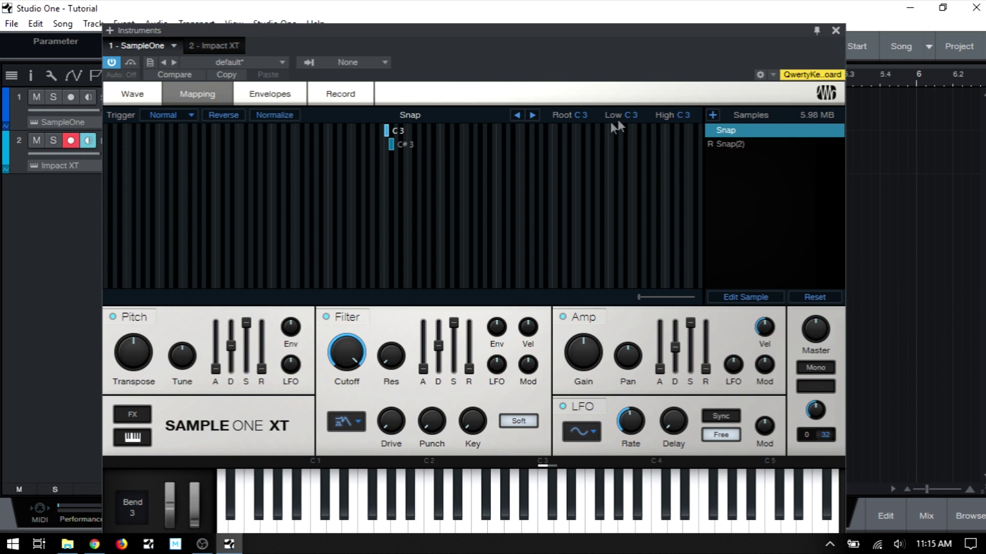
mouse_move(631, 120)
left_mouse_down()
mouse_move(633, 134)
mouse_move(633, 116)
left_mouse_up()
left_click(337, 97)
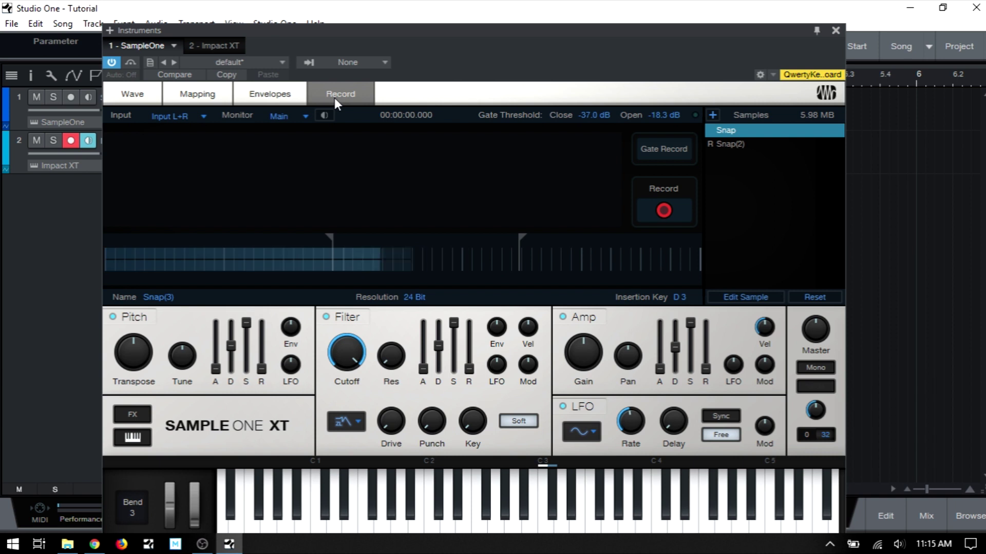
Step: Remove all samples from the Samples list and confirm, leaving 0 bytes recorded
right_click(739, 169)
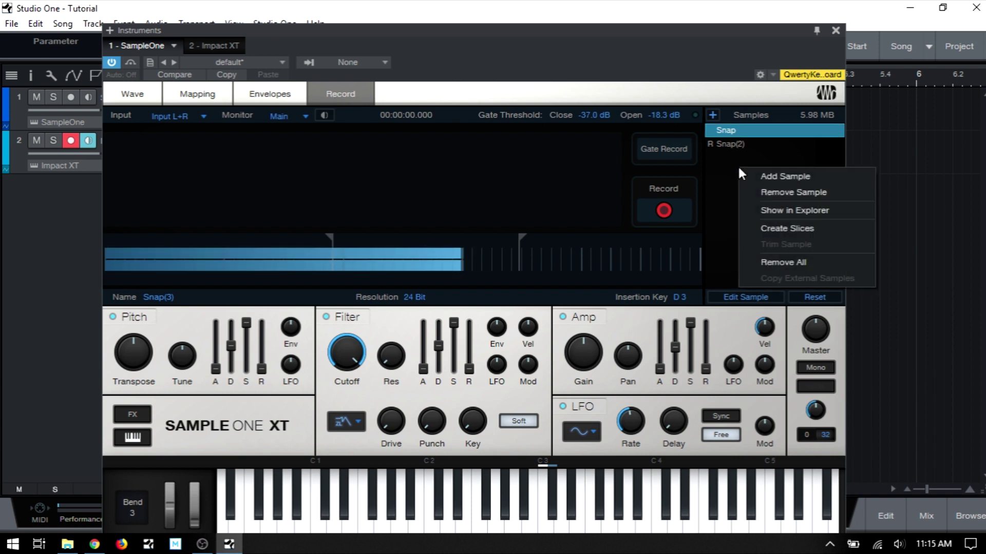
left_click(776, 262)
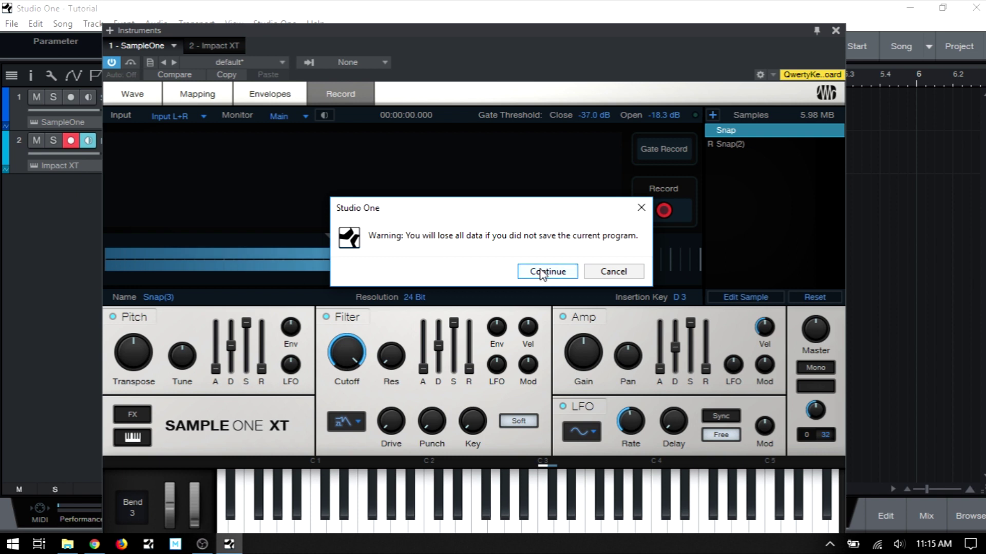
left_click(542, 272)
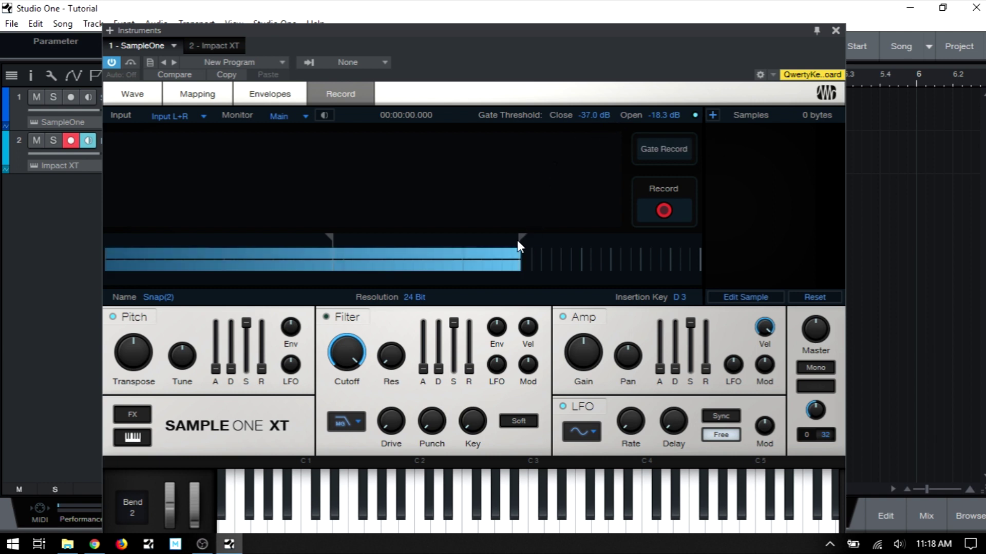
Step: Move the gate markers so Open reads -22.0 dB and Close reads -34.1 dB
mouse_move(519, 234)
left_mouse_down()
mouse_move(538, 233)
mouse_move(513, 237)
left_mouse_up()
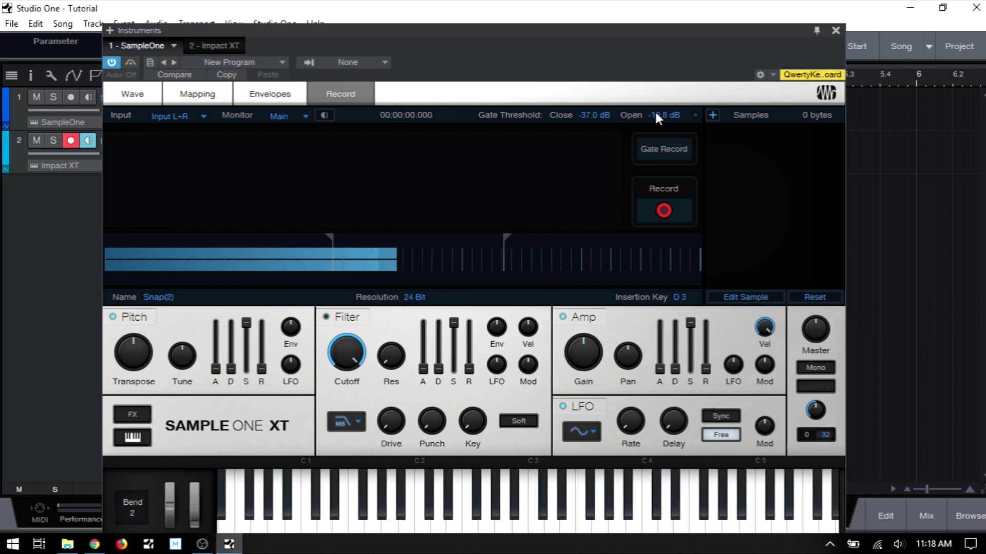
mouse_move(659, 116)
left_mouse_down()
mouse_move(656, 137)
mouse_move(656, 103)
mouse_move(660, 122)
left_mouse_up()
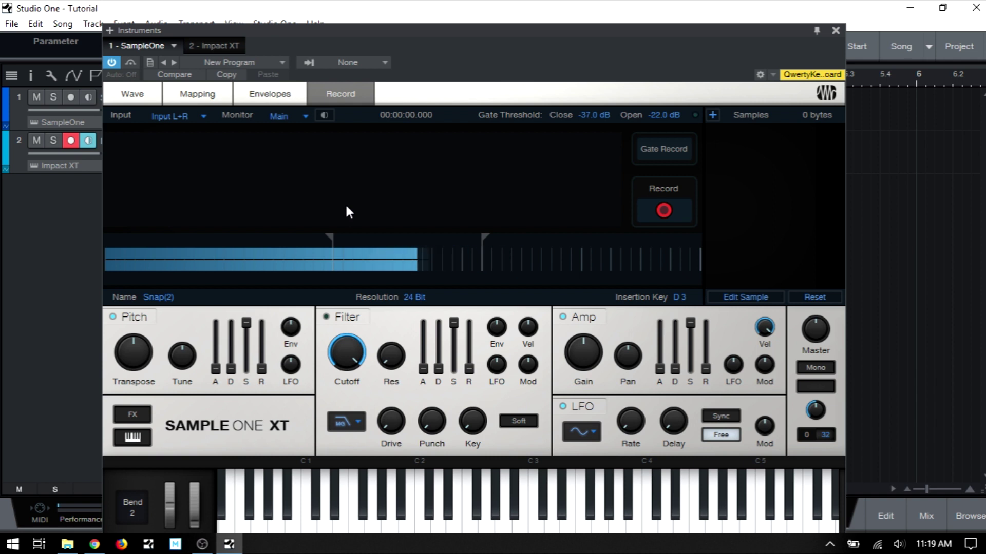
left_click_drag(331, 234, 362, 237)
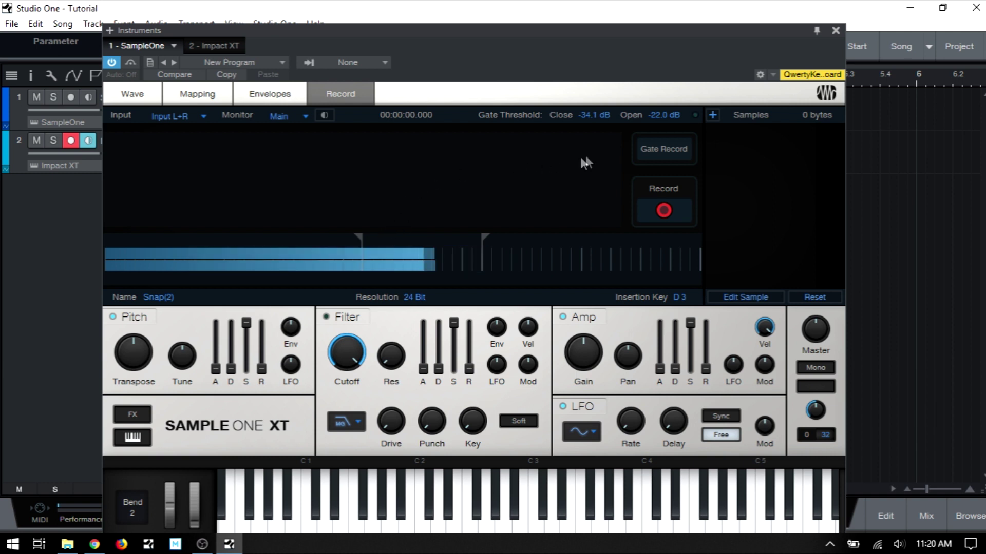
Step: Gate-record snaps into five samples, Snap(2) through Snap(6), totalling 1.76 MB
left_click(669, 149)
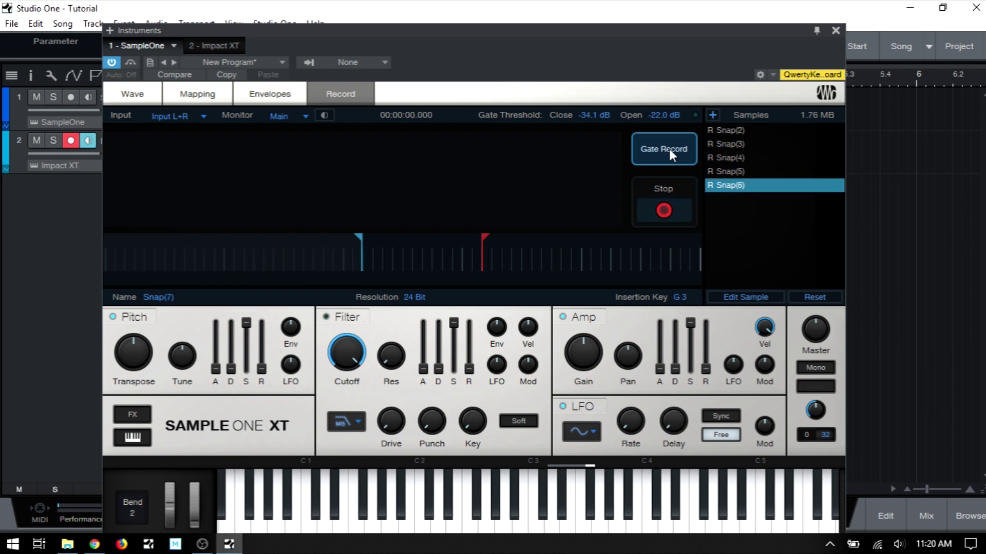
left_click(665, 204)
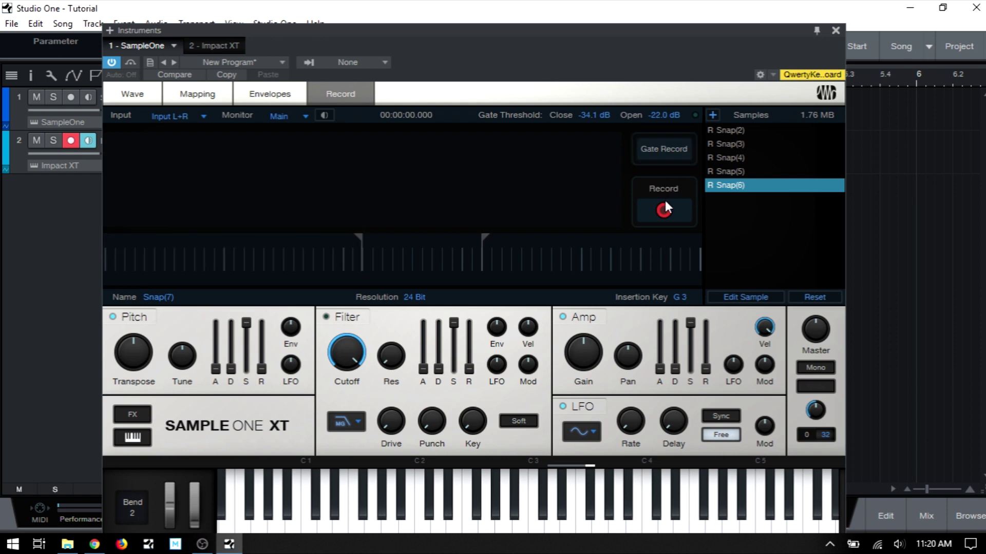